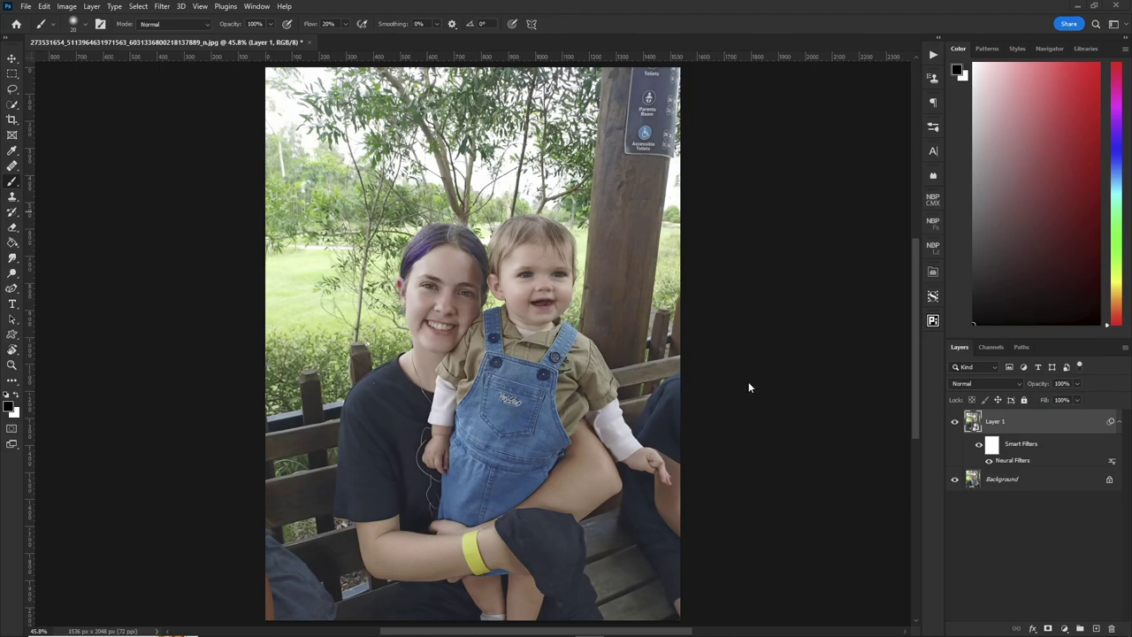
# Step: Stamp all visible layers into a new layer above Layer 1 and convert it to a smart object
pyautogui.hotkey('ctrl', 'alt', 'shift', 'e')
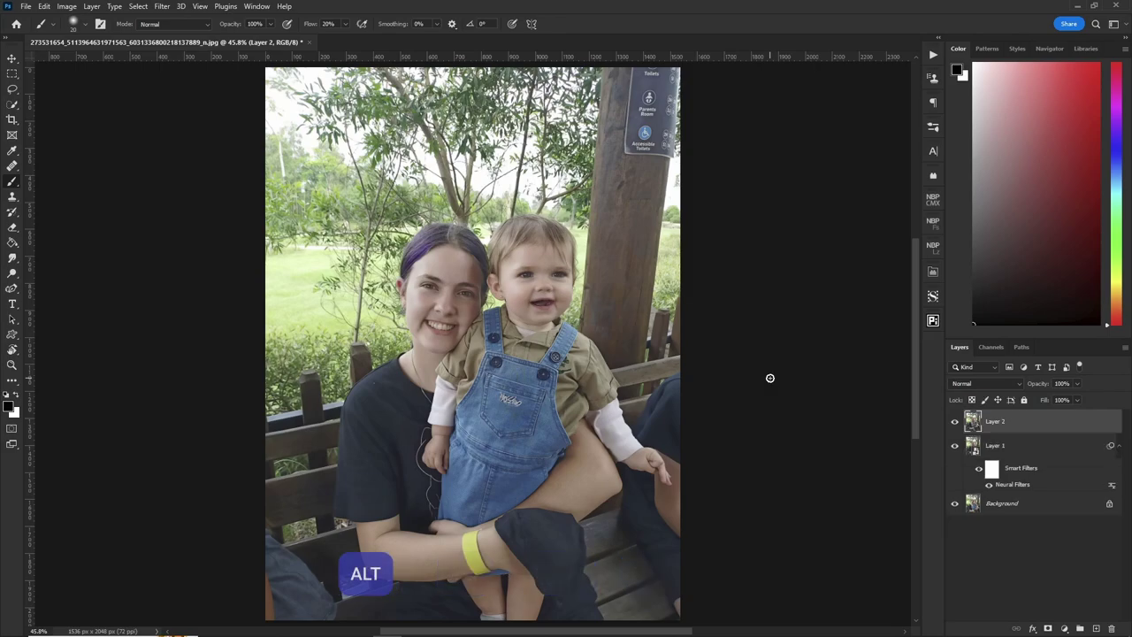
pyautogui.hotkey('alt', 'l')
pyautogui.press('s')
pyautogui.press('s')
pyautogui.press('Return')
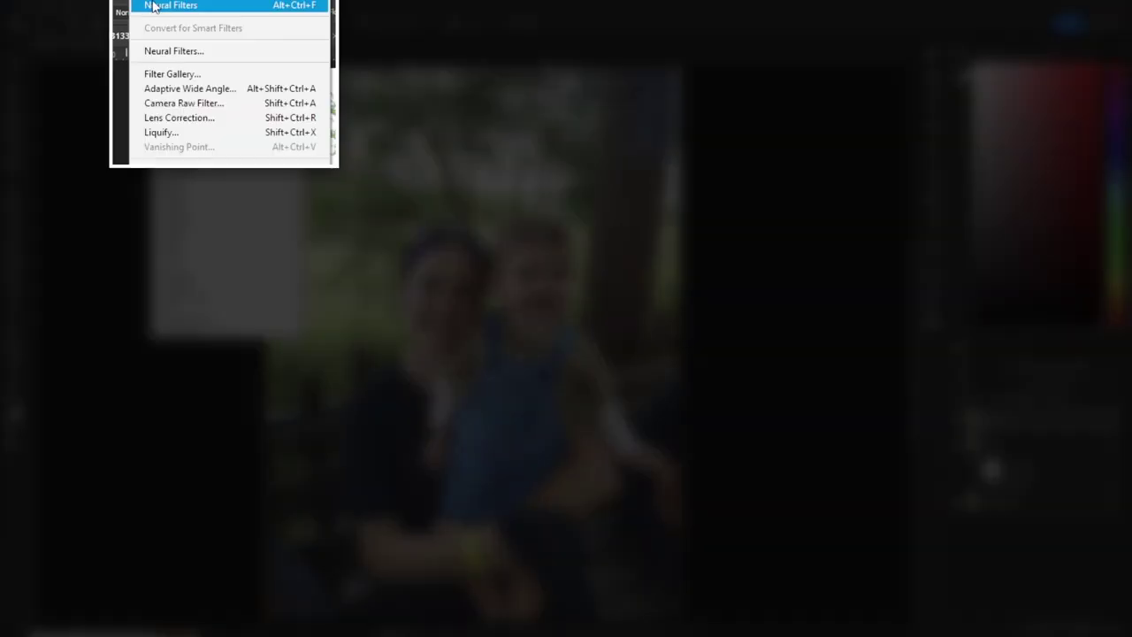
# Step: Open Neural Filters, enable Smart Portrait, and select the baby's face as the one to adjust
pyautogui.click(173, 50)
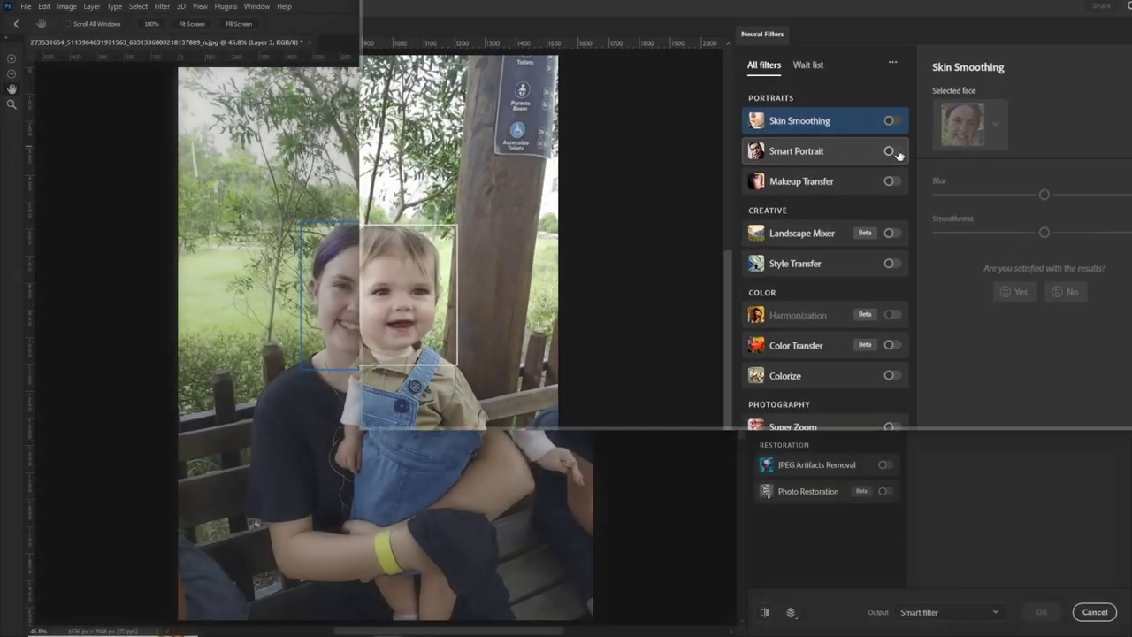
pyautogui.click(885, 150)
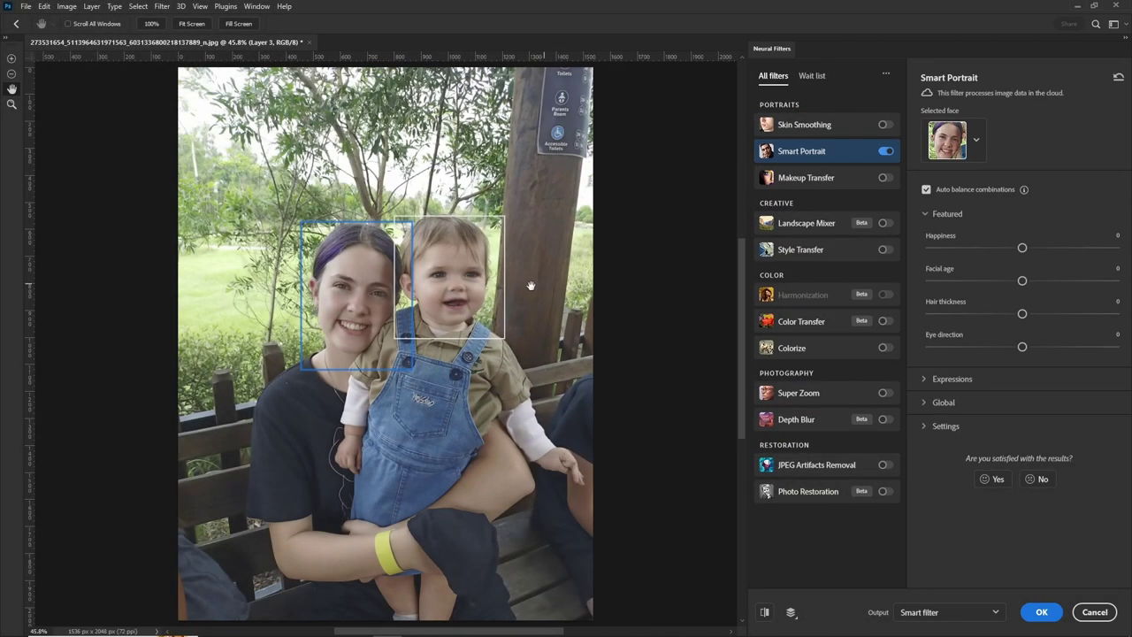
pyautogui.click(469, 288)
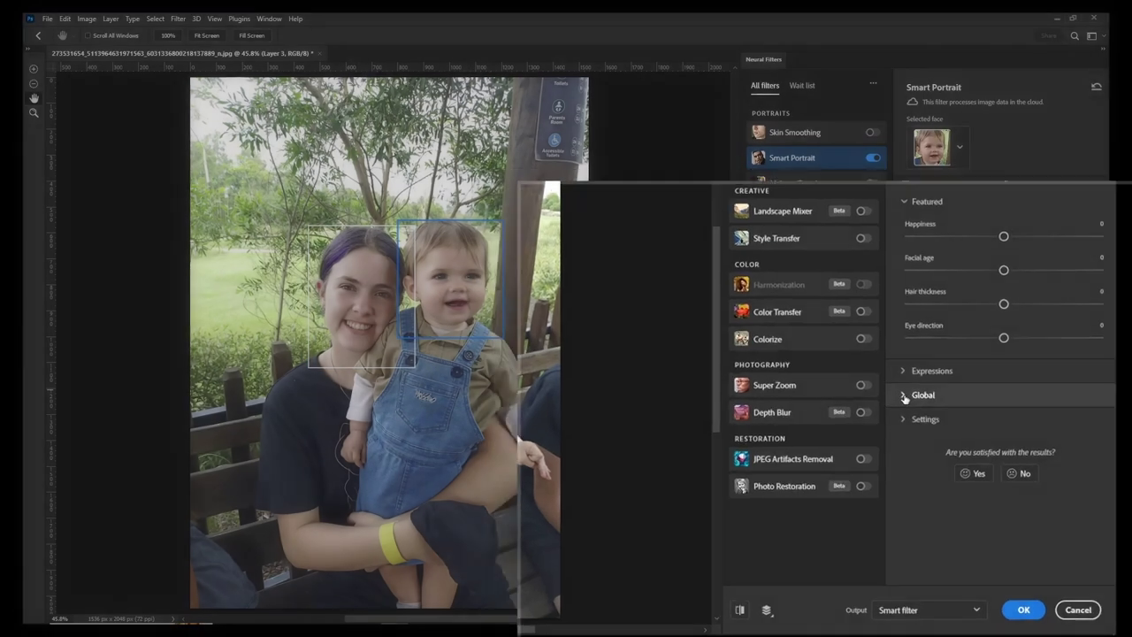
# Step: Set the baby's head direction to -30 and light direction to -29, and apply the result as a smart filter
pyautogui.click(925, 402)
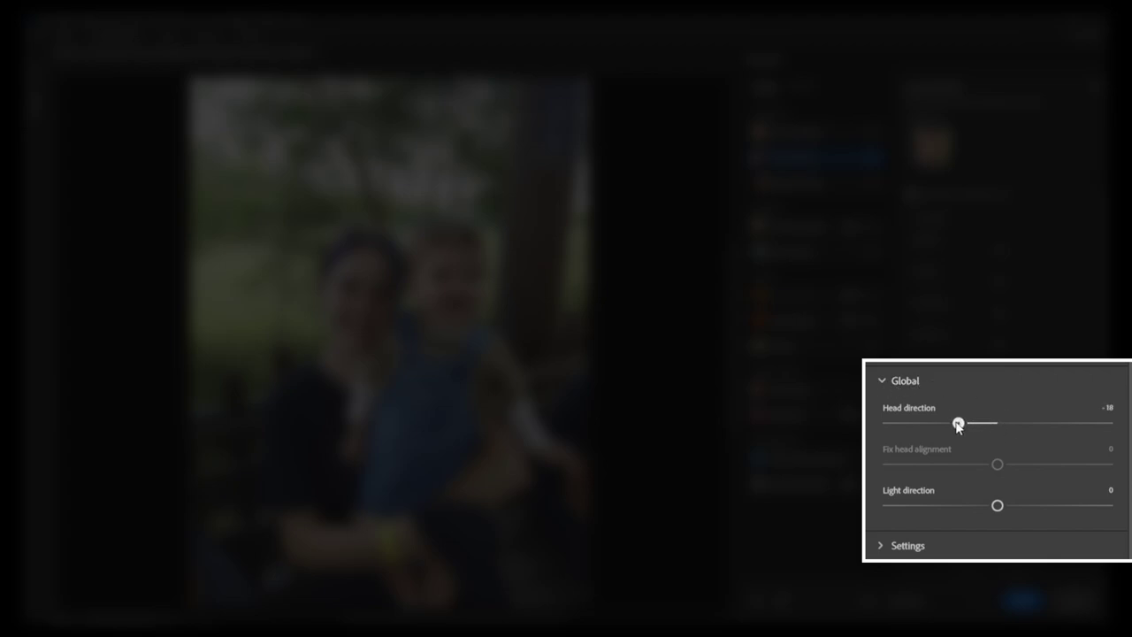
pyautogui.moveTo(927, 425); pyautogui.dragTo(931, 424)
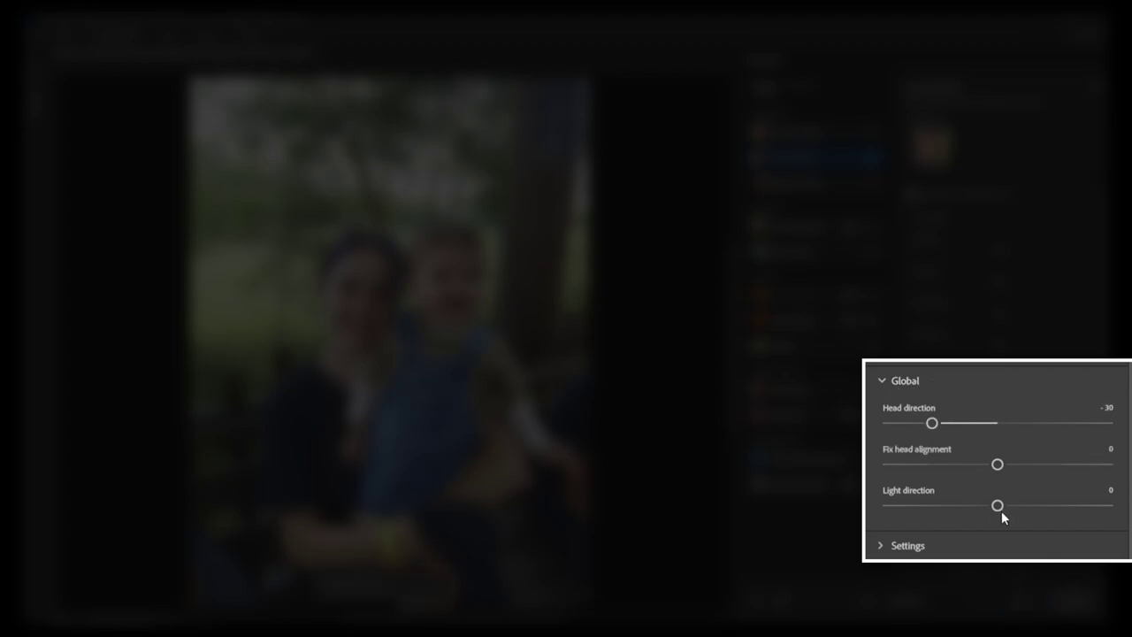
pyautogui.moveTo(979, 506); pyautogui.dragTo(929, 505)
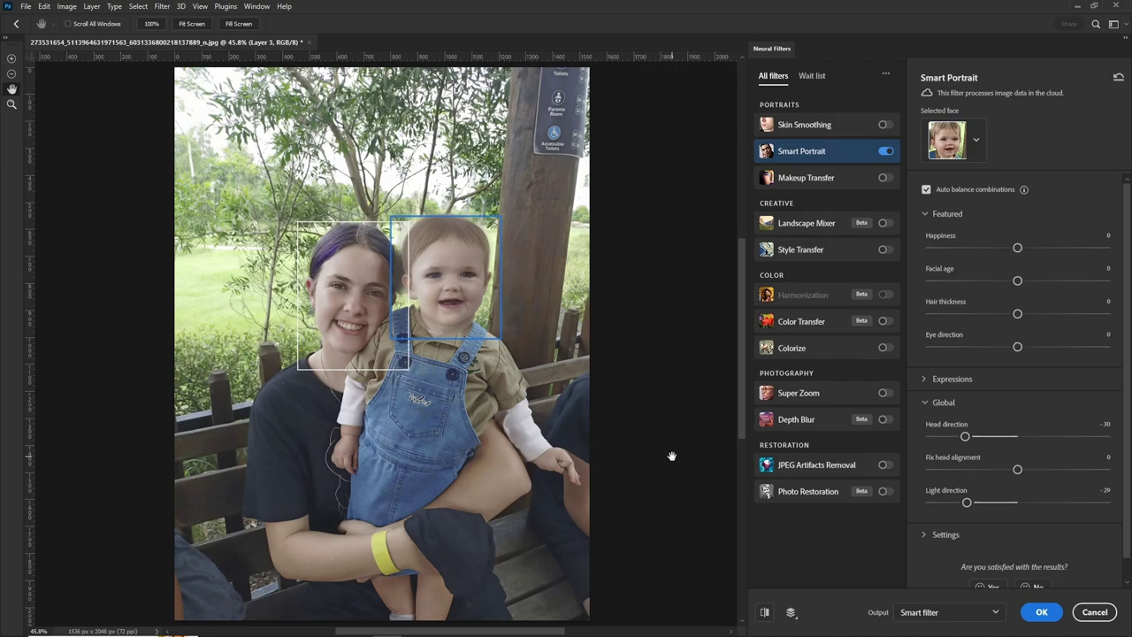
pyautogui.click(1043, 612)
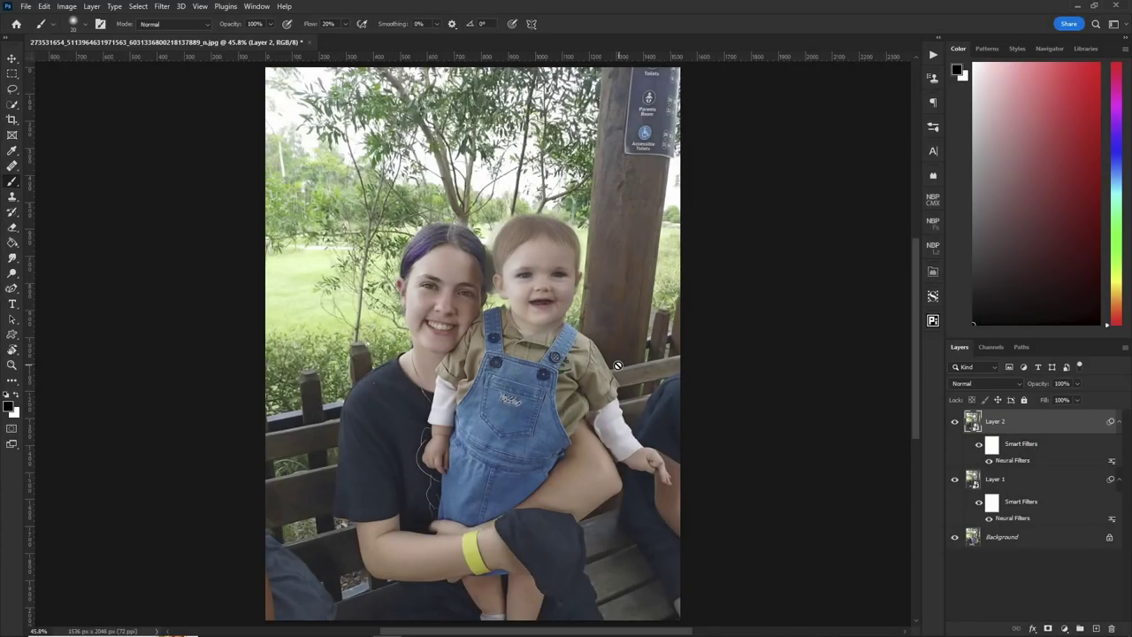
# Step: Paint black on Layer 2's smart filter mask along the baby's neck and shirt collar with a 20% flow brush
pyautogui.press('z')
pyautogui.moveTo(554, 329); pyautogui.dragTo(721, 350)
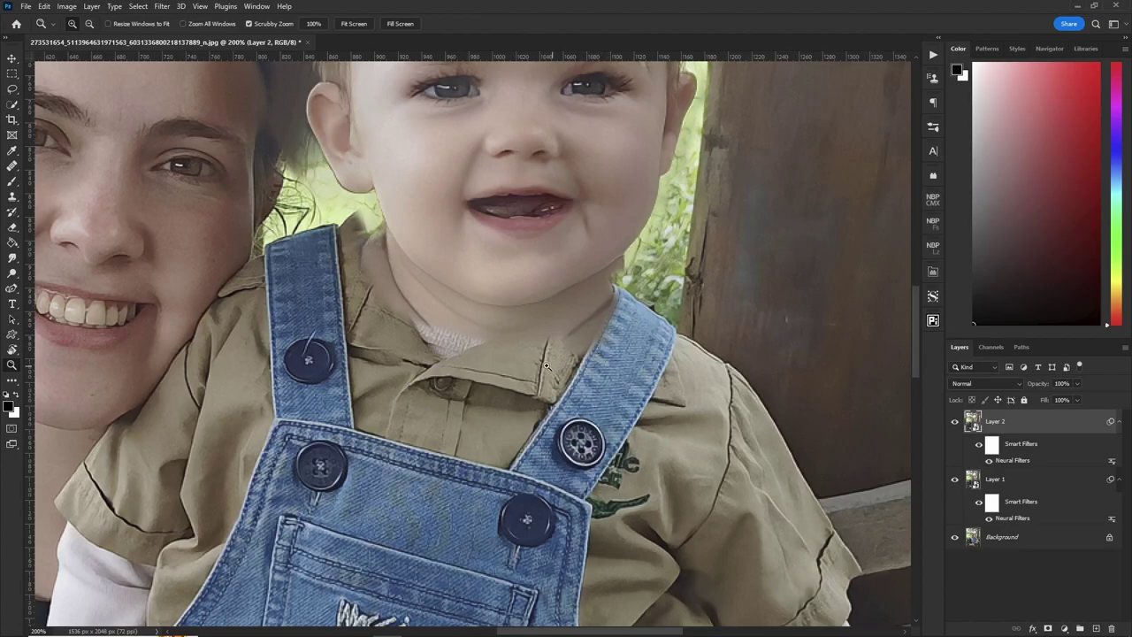
pyautogui.click(991, 447)
pyautogui.press('b')
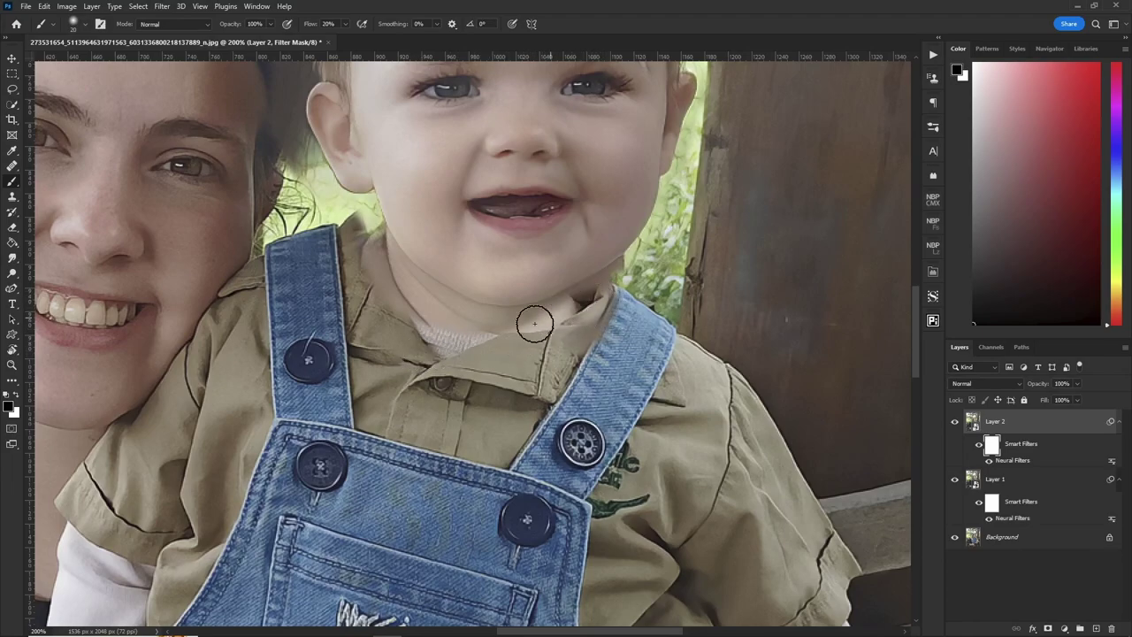
pyautogui.moveTo(503, 336)
pyautogui.mouseDown()
pyautogui.moveTo(366, 322)
pyautogui.moveTo(378, 292)
pyautogui.moveTo(367, 214)
pyautogui.moveTo(398, 268)
pyautogui.moveTo(393, 284)
pyautogui.moveTo(442, 302)
pyautogui.moveTo(372, 282)
pyautogui.moveTo(451, 320)
pyautogui.moveTo(383, 264)
pyautogui.moveTo(383, 228)
pyautogui.moveTo(423, 287)
pyautogui.moveTo(372, 267)
pyautogui.moveTo(514, 348)
pyautogui.moveTo(602, 312)
pyautogui.moveTo(523, 357)
pyautogui.moveTo(481, 354)
pyautogui.moveTo(359, 307)
pyautogui.moveTo(334, 262)
pyautogui.moveTo(346, 240)
pyautogui.moveTo(331, 243)
pyautogui.moveTo(356, 265)
pyautogui.moveTo(553, 325)
pyautogui.moveTo(622, 268)
pyautogui.mouseUp()
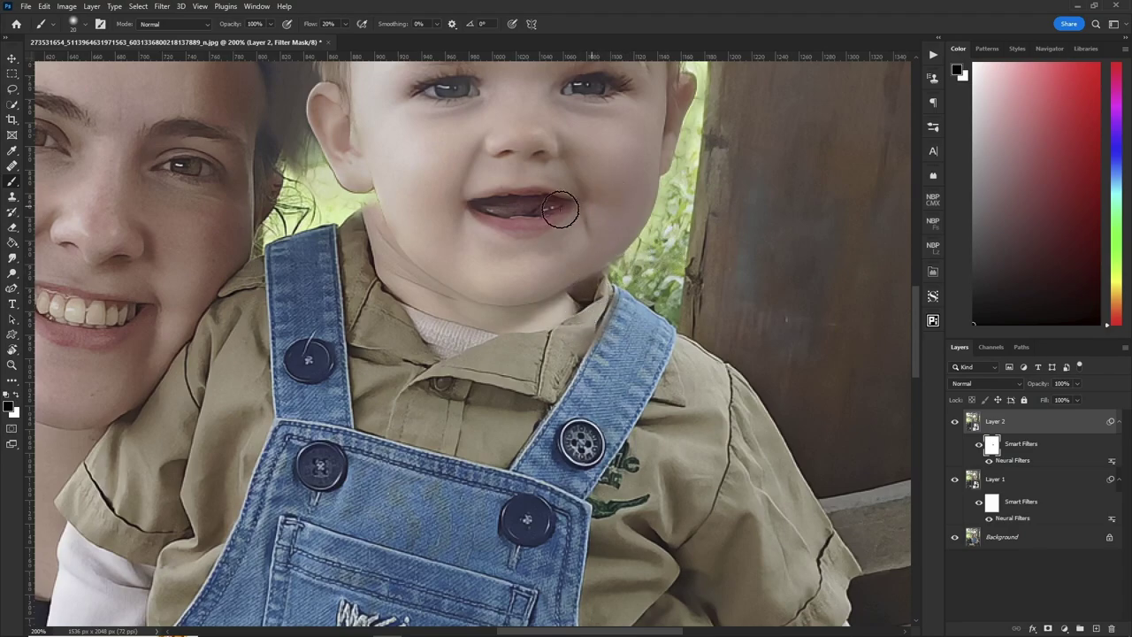
# Step: Mask out the filter in black along the neck edge just below the baby's ear beside the denim strap
pyautogui.press('x')
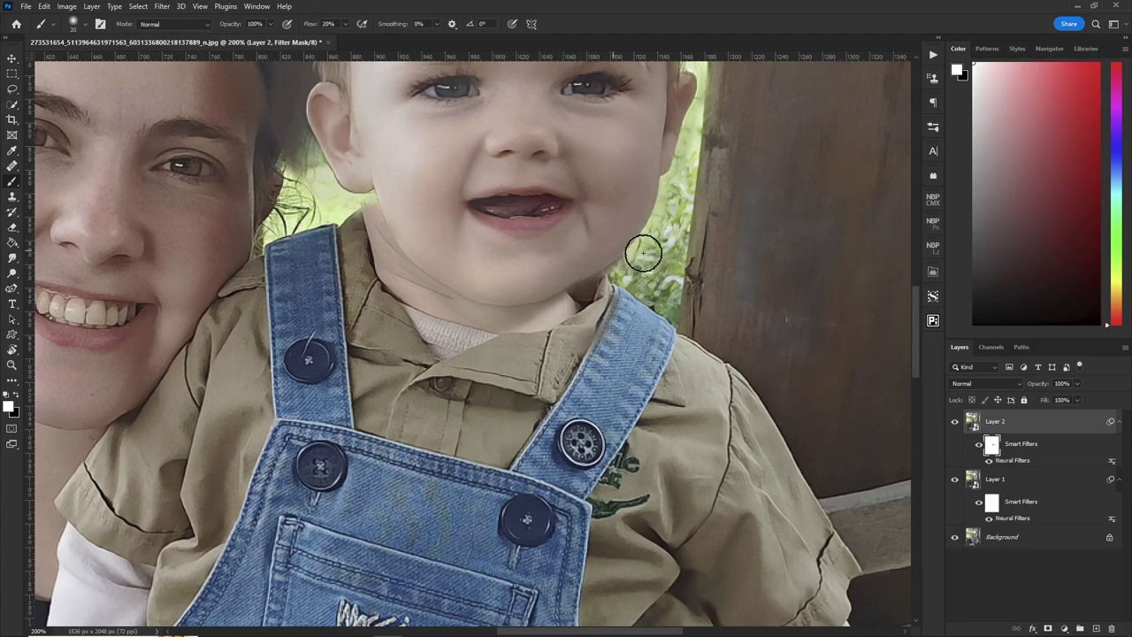
pyautogui.press('x')
pyautogui.moveTo(369, 216); pyautogui.dragTo(361, 182)
pyautogui.press('x')
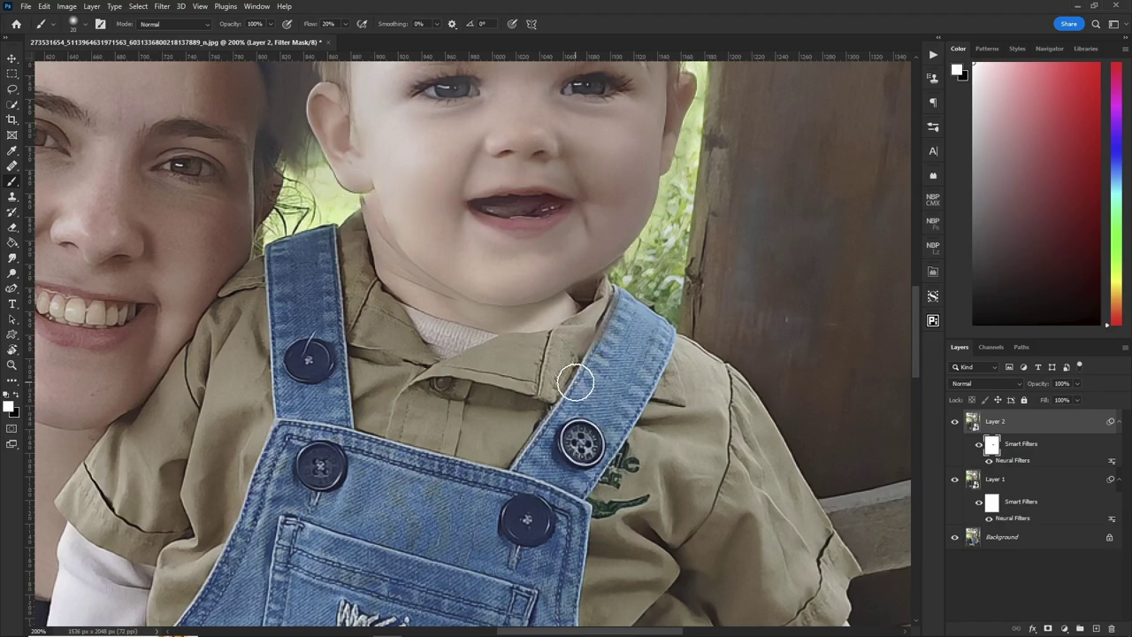
pyautogui.hotkey('ctrl', '0')
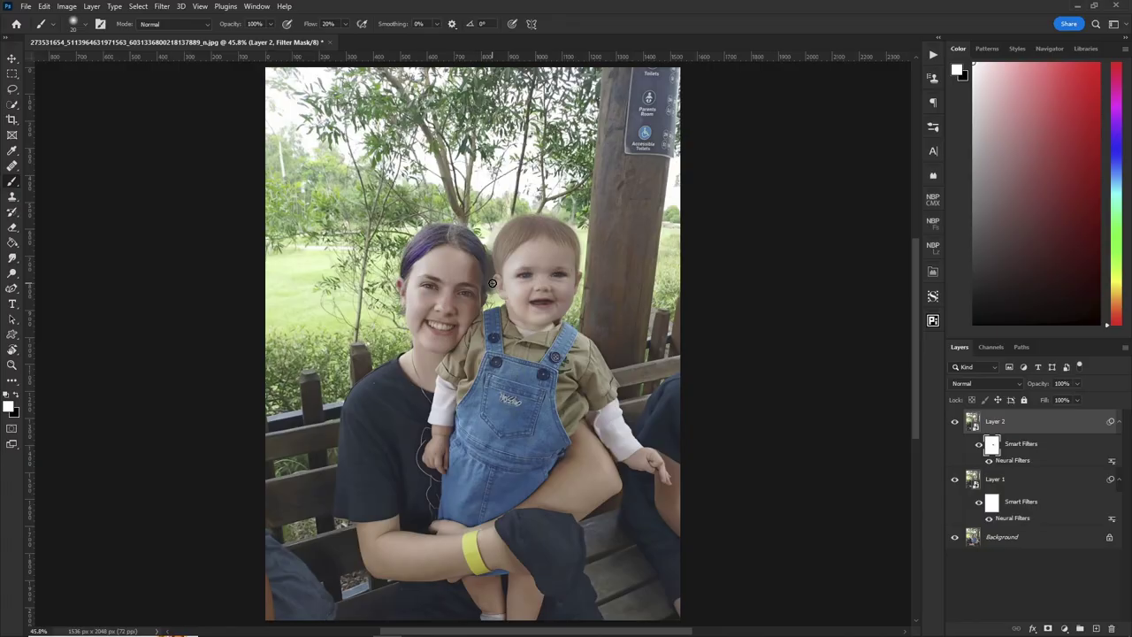
# Step: Rotate the view 90° and paint a Quick Mask over the baby's ear and adjacent hair with brush flow at 100%
pyautogui.press('z')
pyautogui.moveTo(496, 281); pyautogui.dragTo(510, 279)
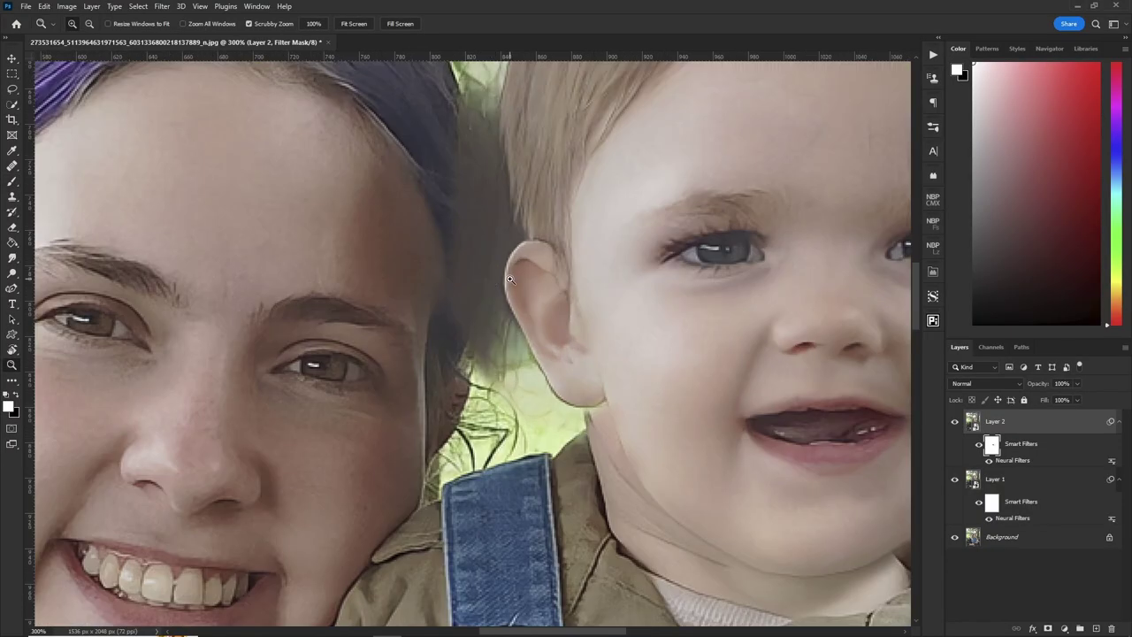
pyautogui.hotkey('ctrl', '-')
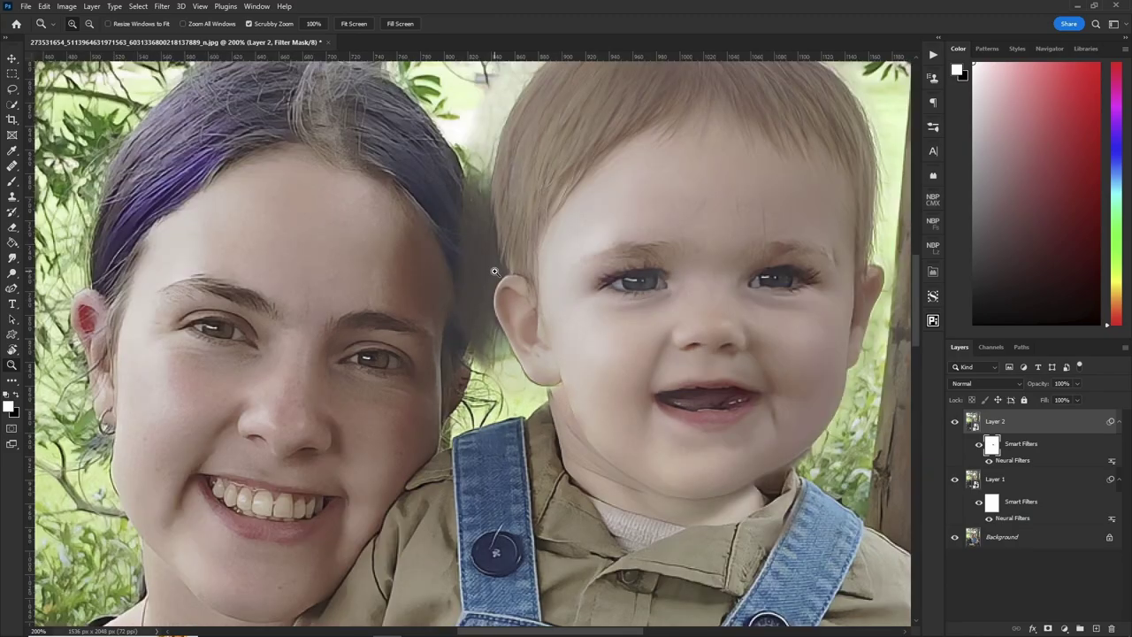
pyautogui.press('r')
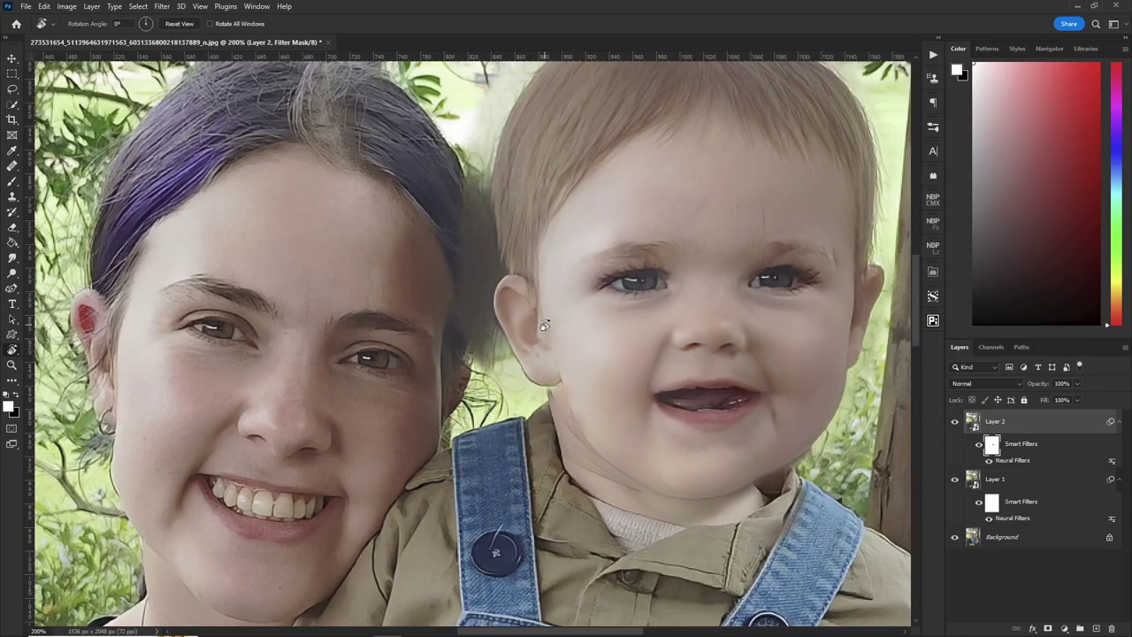
pyautogui.moveTo(587, 312); pyautogui.dragTo(595, 415)
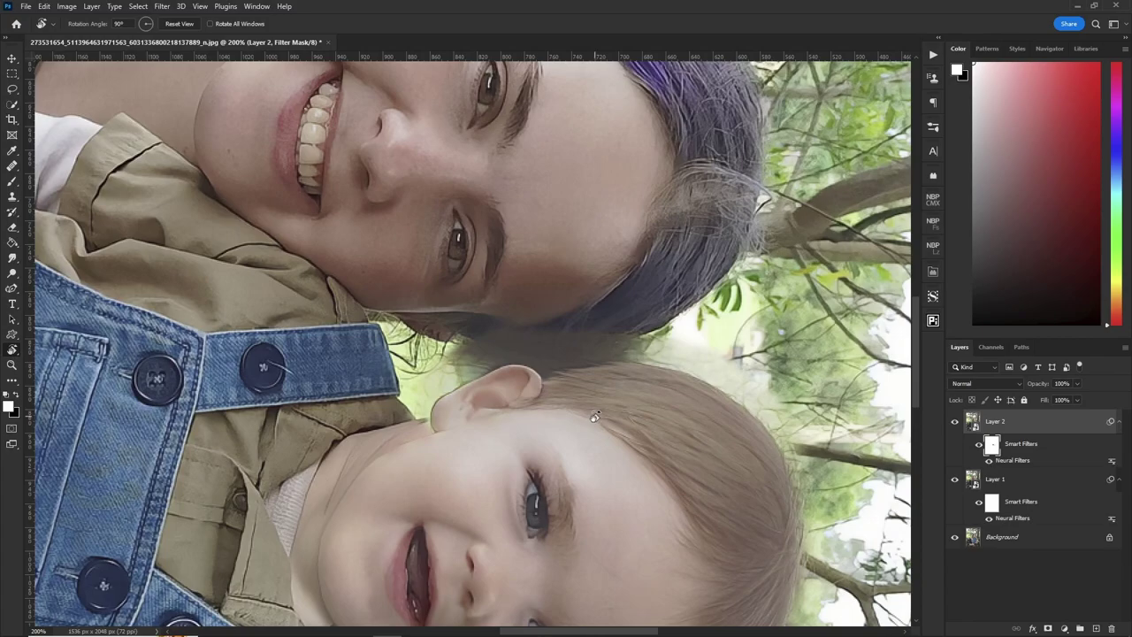
pyautogui.press('q')
pyautogui.press('b')
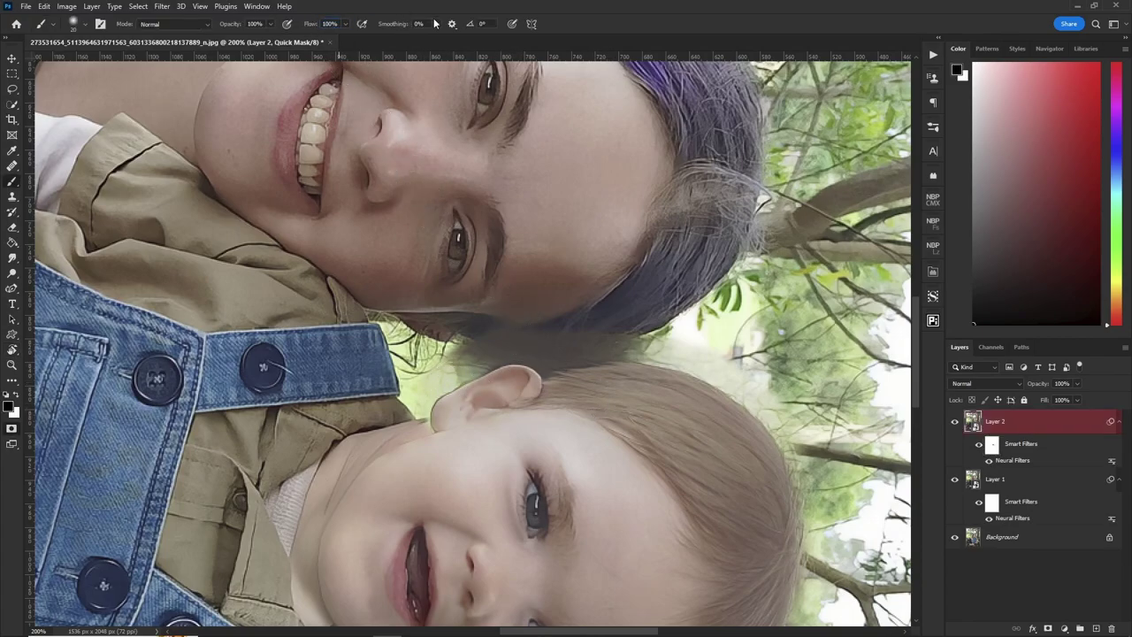
pyautogui.moveTo(622, 379)
pyautogui.mouseDown()
pyautogui.moveTo(525, 390)
pyautogui.moveTo(516, 372)
pyautogui.moveTo(532, 380)
pyautogui.moveTo(503, 374)
pyautogui.moveTo(469, 387)
pyautogui.moveTo(486, 399)
pyautogui.moveTo(576, 390)
pyautogui.moveTo(618, 371)
pyautogui.moveTo(657, 383)
pyautogui.moveTo(633, 372)
pyautogui.moveTo(643, 376)
pyautogui.moveTo(516, 405)
pyautogui.mouseUp()
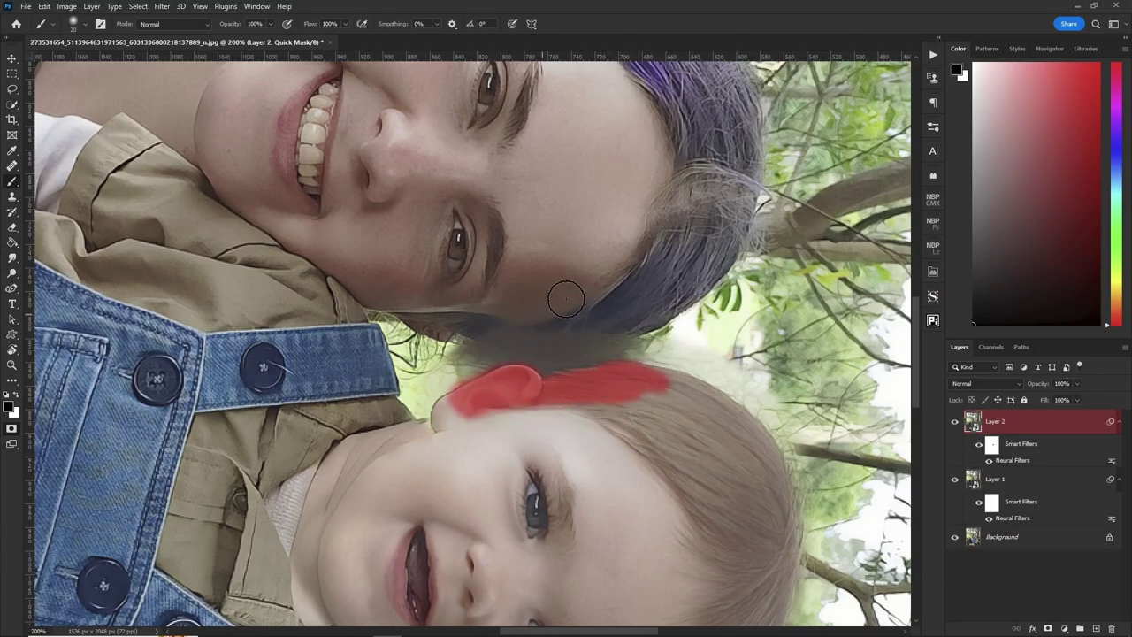
# Step: Extend the Quick Mask over the woman's hair edge facing the baby and convert the mask into a selection
pyautogui.moveTo(665, 303)
pyautogui.mouseDown()
pyautogui.moveTo(579, 342)
pyautogui.moveTo(515, 343)
pyautogui.moveTo(459, 327)
pyautogui.moveTo(613, 333)
pyautogui.moveTo(668, 315)
pyautogui.moveTo(585, 322)
pyautogui.moveTo(630, 305)
pyautogui.moveTo(567, 319)
pyautogui.moveTo(499, 310)
pyautogui.moveTo(623, 291)
pyautogui.moveTo(633, 295)
pyautogui.moveTo(586, 312)
pyautogui.moveTo(610, 301)
pyautogui.moveTo(503, 313)
pyautogui.moveTo(530, 299)
pyautogui.moveTo(517, 306)
pyautogui.moveTo(653, 302)
pyautogui.moveTo(622, 295)
pyautogui.mouseUp()
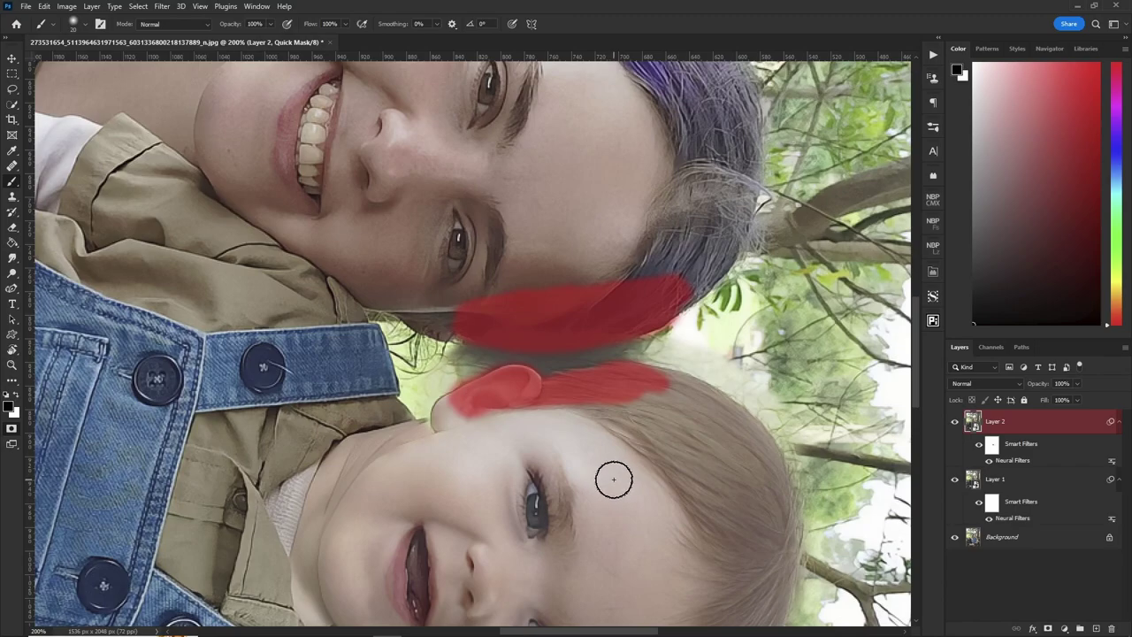
pyautogui.press('q')
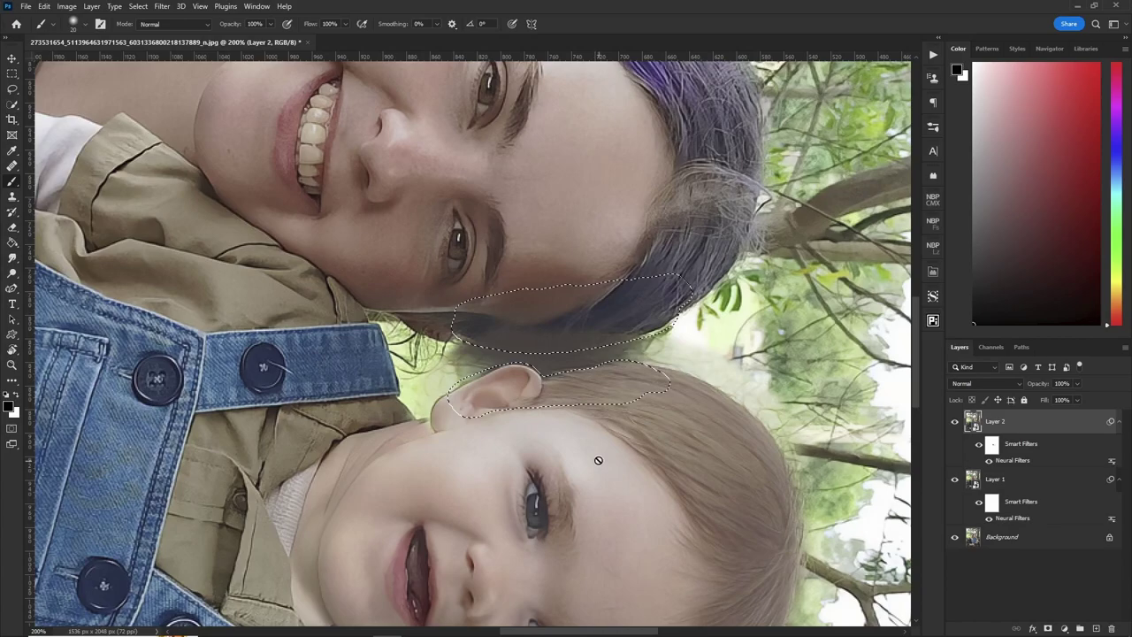
pyautogui.press('q')
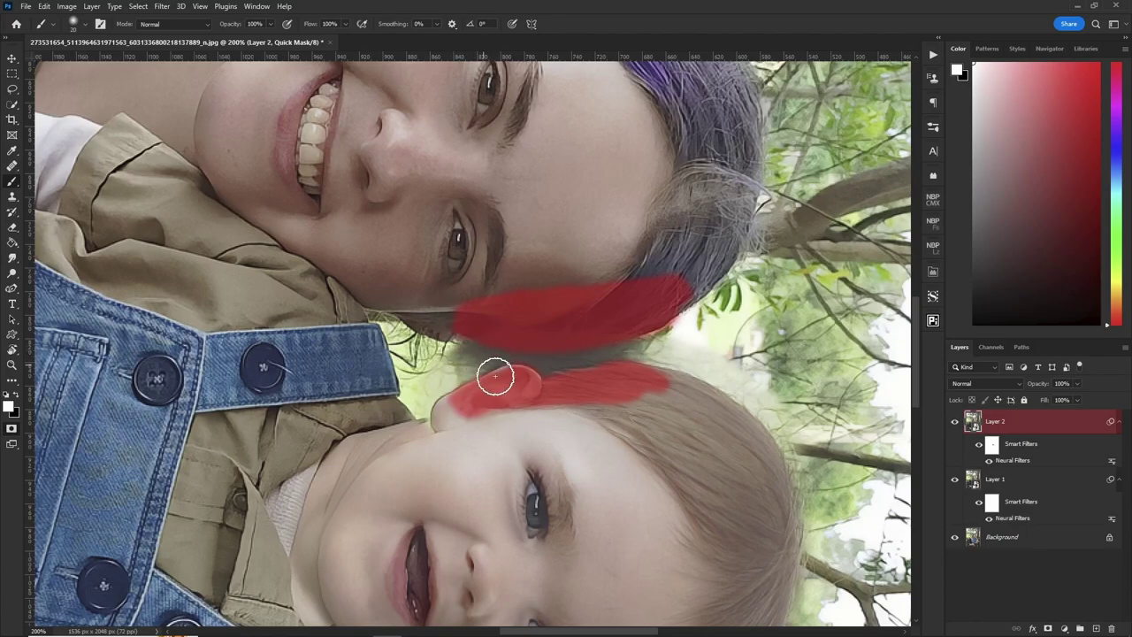
pyautogui.press('q')
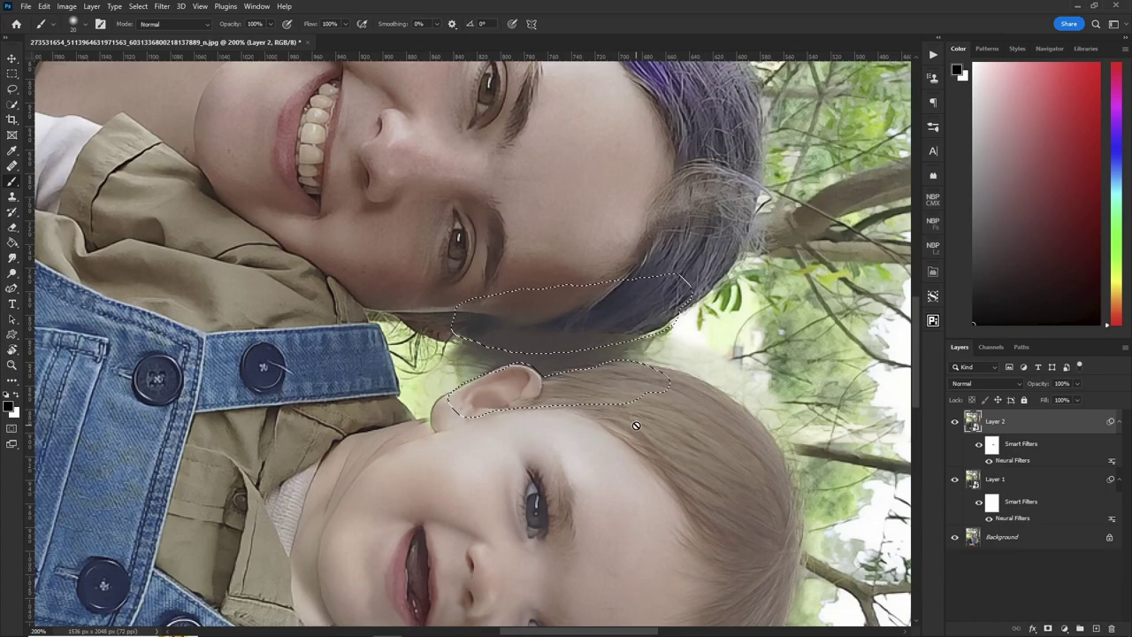
# Step: Create a new layer named Repairs above Layer 2
pyautogui.hotkey('ctrl', 'shift', 'n')
pyautogui.write('Repairs')
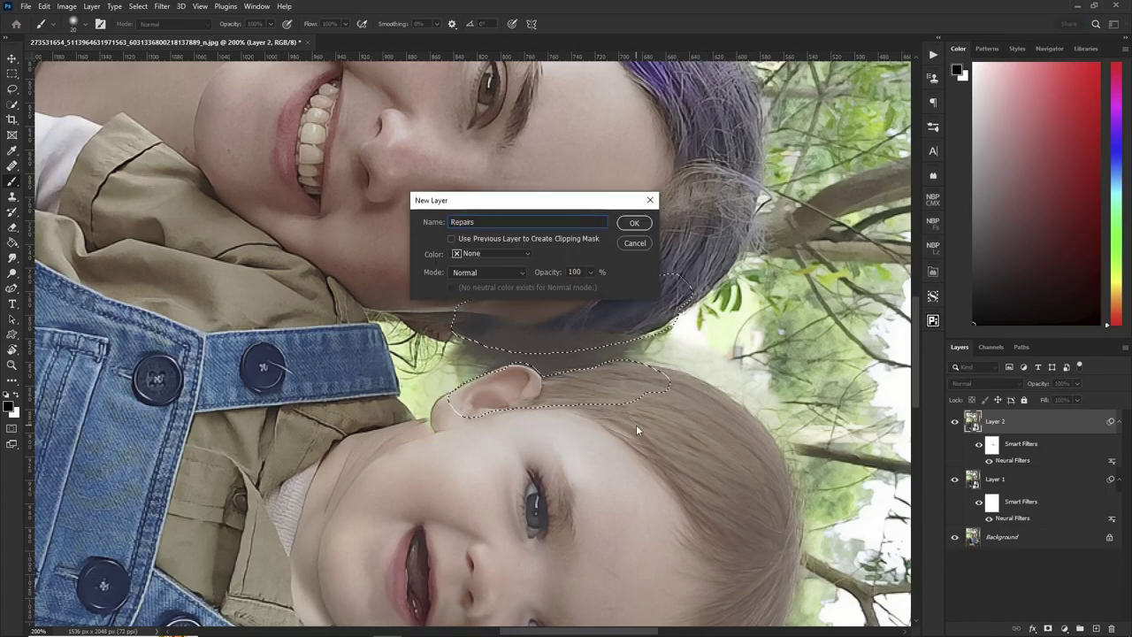
pyautogui.press('Return')
# Step: Clone background foliage over the dark smudge between the two heads, using the Clone Stamp at 20% flow
pyautogui.press('s')
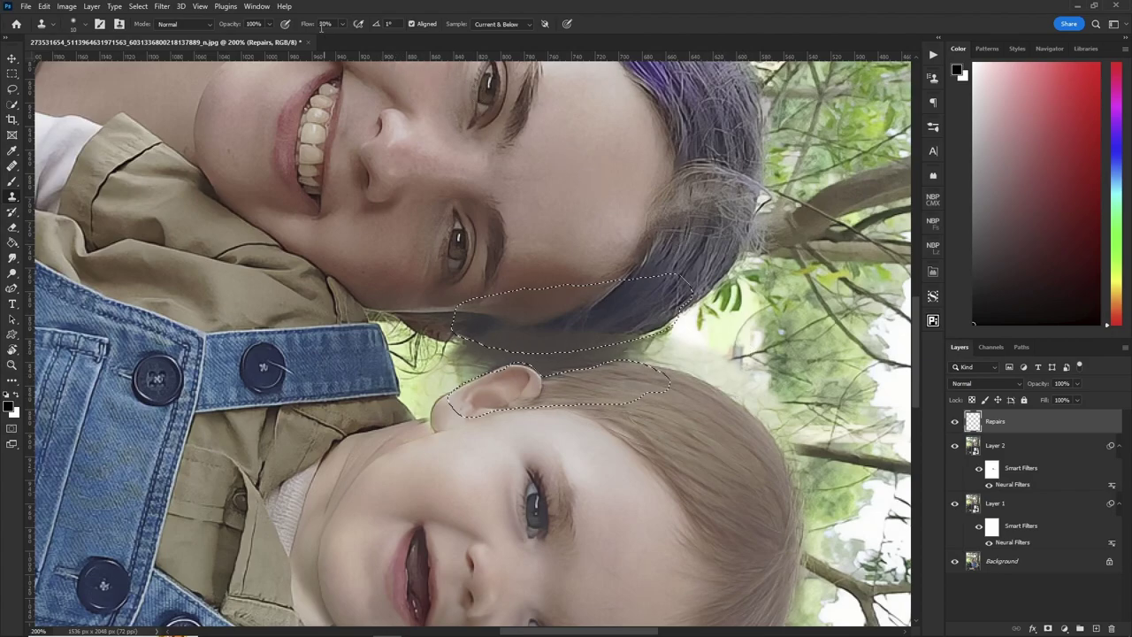
pyautogui.press('Return')
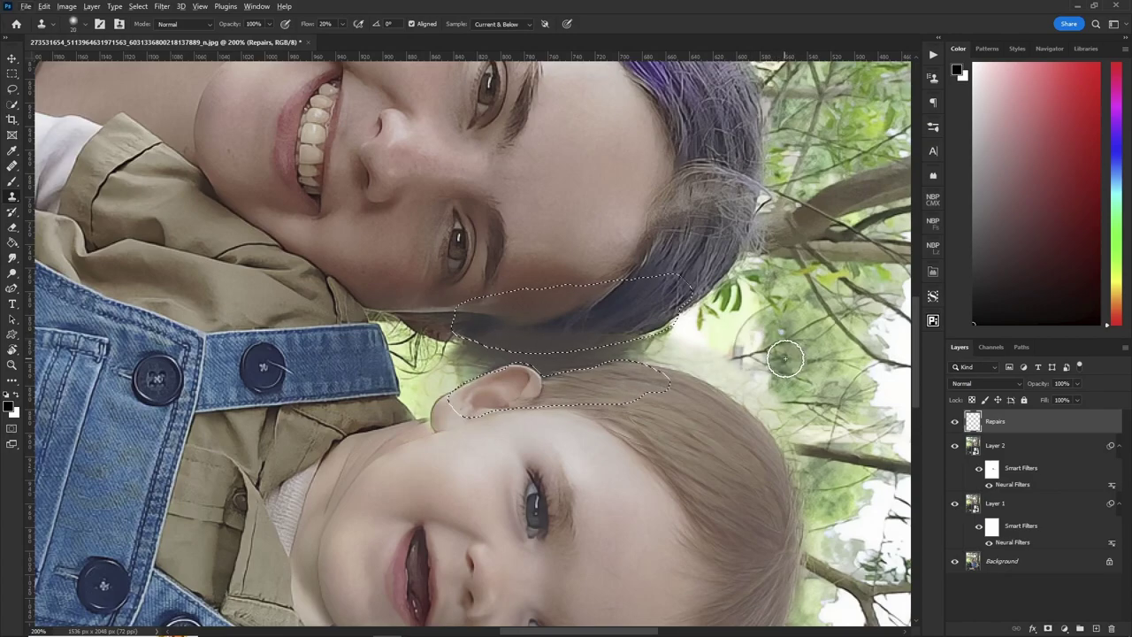
pyautogui.keyDown('alt'); pyautogui.click(792, 356); pyautogui.keyUp('alt')
pyautogui.moveTo(679, 348)
pyautogui.mouseDown()
pyautogui.moveTo(618, 356)
pyautogui.moveTo(677, 336)
pyautogui.moveTo(557, 361)
pyautogui.mouseUp()
pyautogui.keyDown('alt'); pyautogui.click(711, 335); pyautogui.keyUp('alt')
pyautogui.moveTo(695, 348)
pyautogui.mouseDown()
pyautogui.moveTo(542, 371)
pyautogui.moveTo(645, 347)
pyautogui.moveTo(615, 345)
pyautogui.moveTo(542, 368)
pyautogui.moveTo(744, 342)
pyautogui.moveTo(543, 360)
pyautogui.mouseUp()
pyautogui.keyDown('alt'); pyautogui.click(774, 368); pyautogui.keyUp('alt')
pyautogui.click(388, 406)
pyautogui.moveTo(412, 394)
pyautogui.mouseDown()
pyautogui.moveTo(506, 369)
pyautogui.moveTo(450, 376)
pyautogui.moveTo(495, 356)
pyautogui.moveTo(448, 354)
pyautogui.mouseUp()
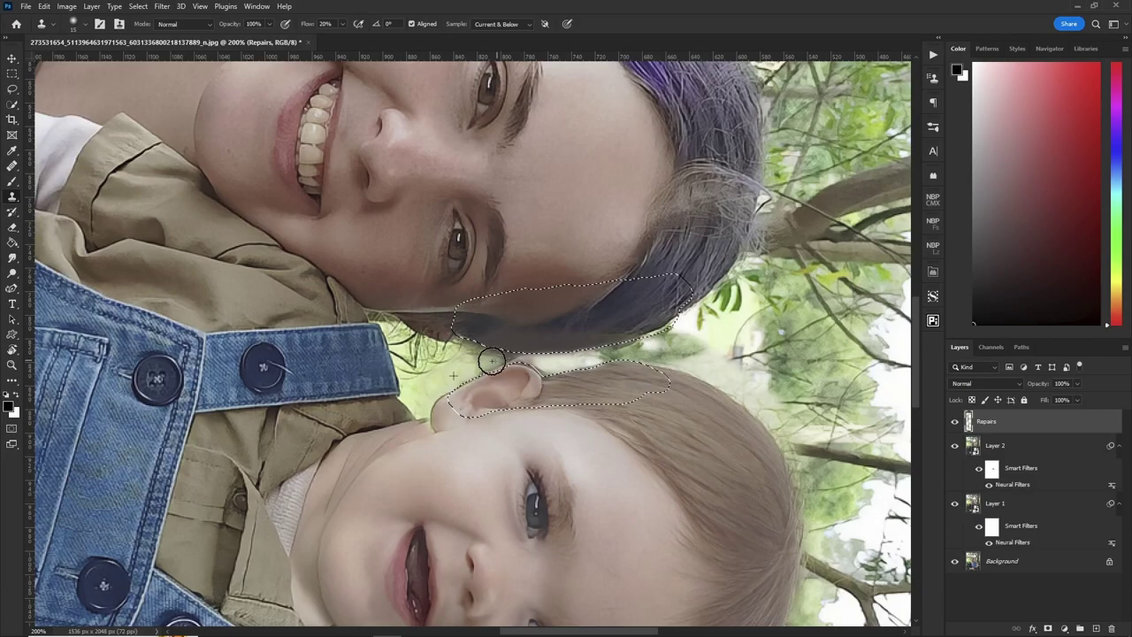
pyautogui.moveTo(471, 362); pyautogui.dragTo(454, 369)
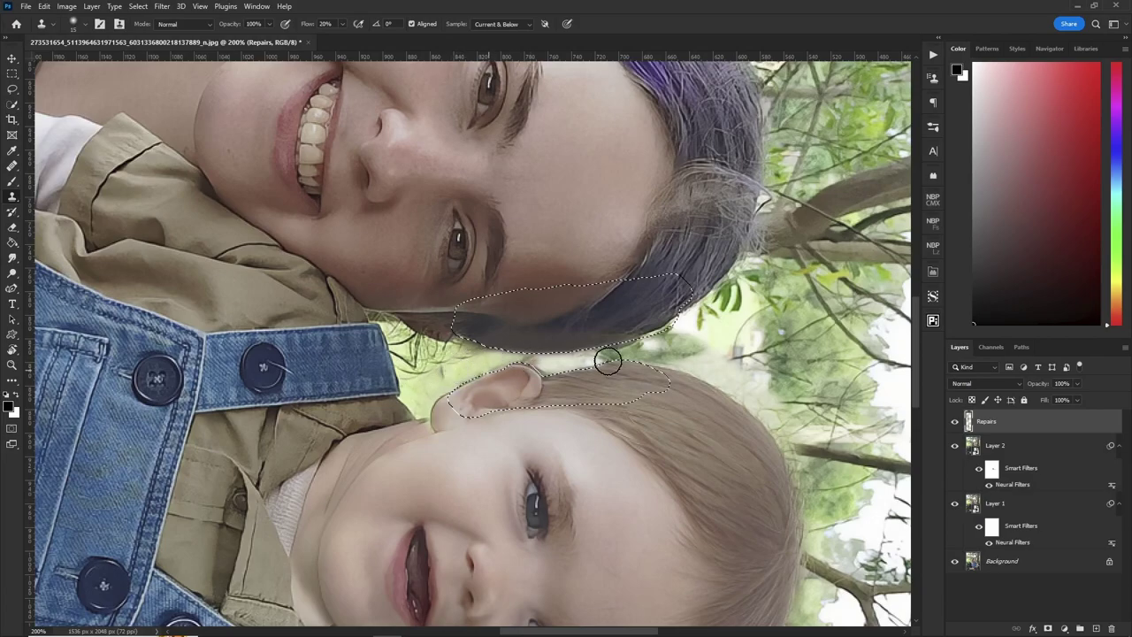
# Step: Resample the background and clone over the remaining dark patches along the baby's hair and around the ear
pyautogui.keyDown('alt'); pyautogui.click(819, 352); pyautogui.keyUp('alt')
pyautogui.moveTo(581, 366)
pyautogui.mouseDown()
pyautogui.moveTo(543, 360)
pyautogui.moveTo(620, 354)
pyautogui.moveTo(546, 362)
pyautogui.mouseUp()
pyautogui.keyDown('alt'); pyautogui.click(658, 368); pyautogui.keyUp('alt')
pyautogui.moveTo(447, 374); pyautogui.dragTo(445, 369)
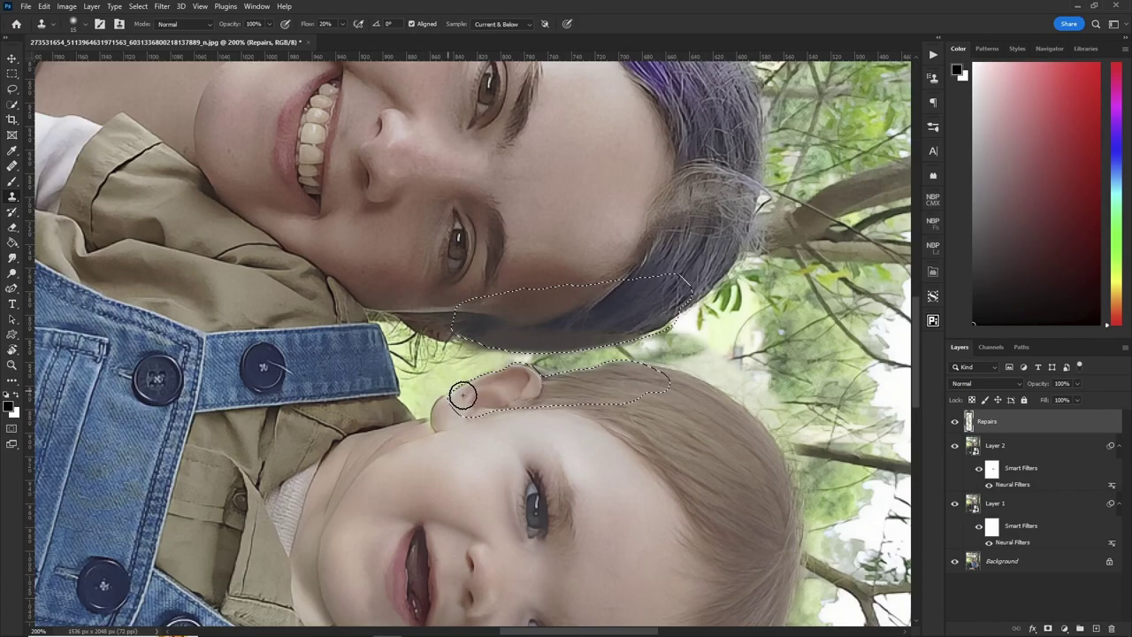
# Step: Reset the view rotation to 0°, clear the selection, and fit the whole photo in view
pyautogui.press('r')
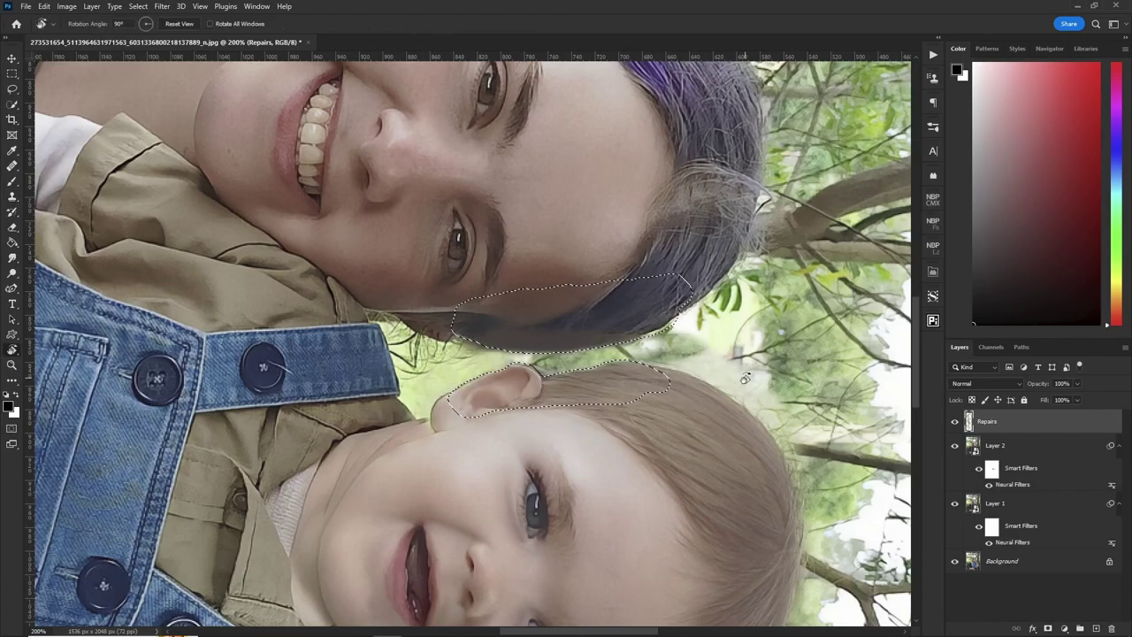
pyautogui.press('Escape')
pyautogui.hotkey('ctrl', 'd')
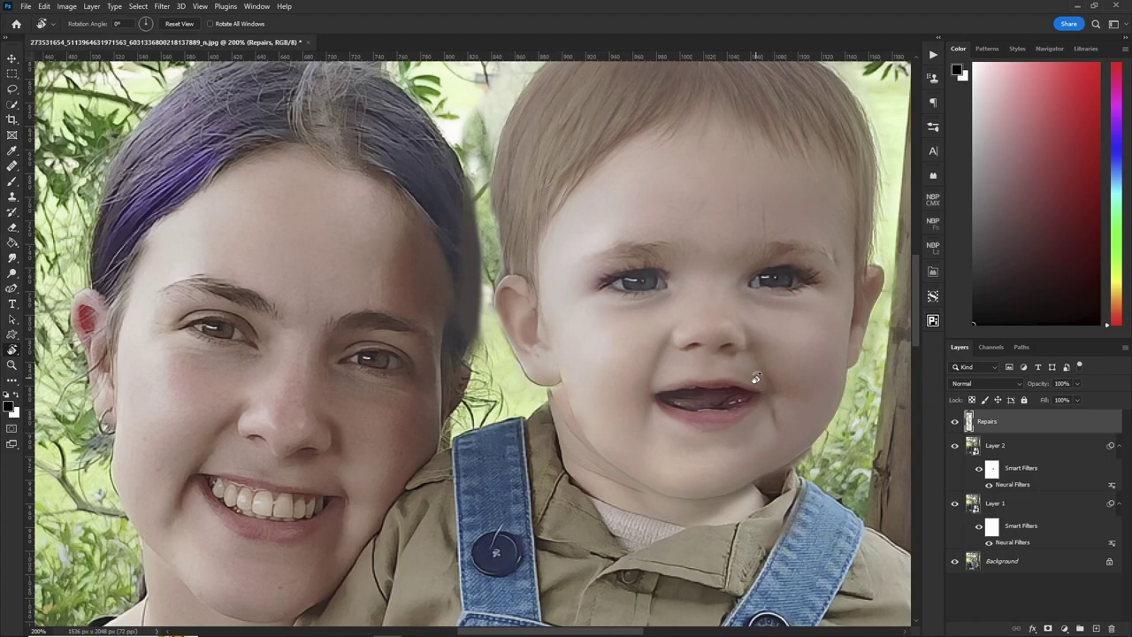
pyautogui.hotkey('ctrl', '0')
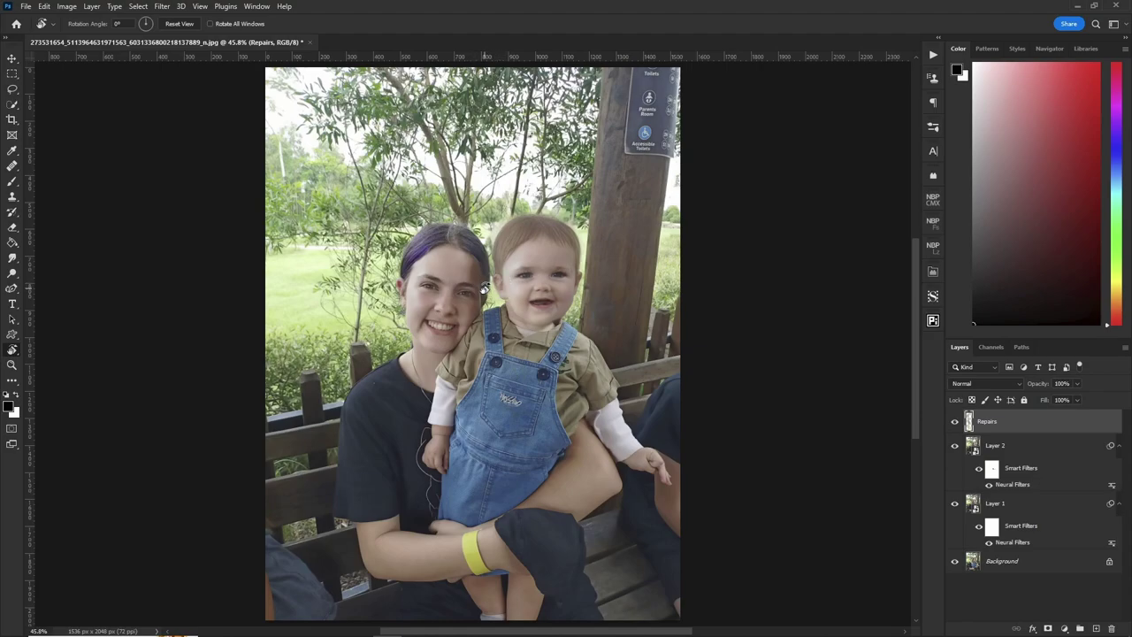
# Step: Create a new layer named Moms Hair above the Repairs layer
pyautogui.hotkey('ctrl', 'shift', 'n')
pyautogui.write('Moms Hair')
pyautogui.press('Return')
pyautogui.press('z')
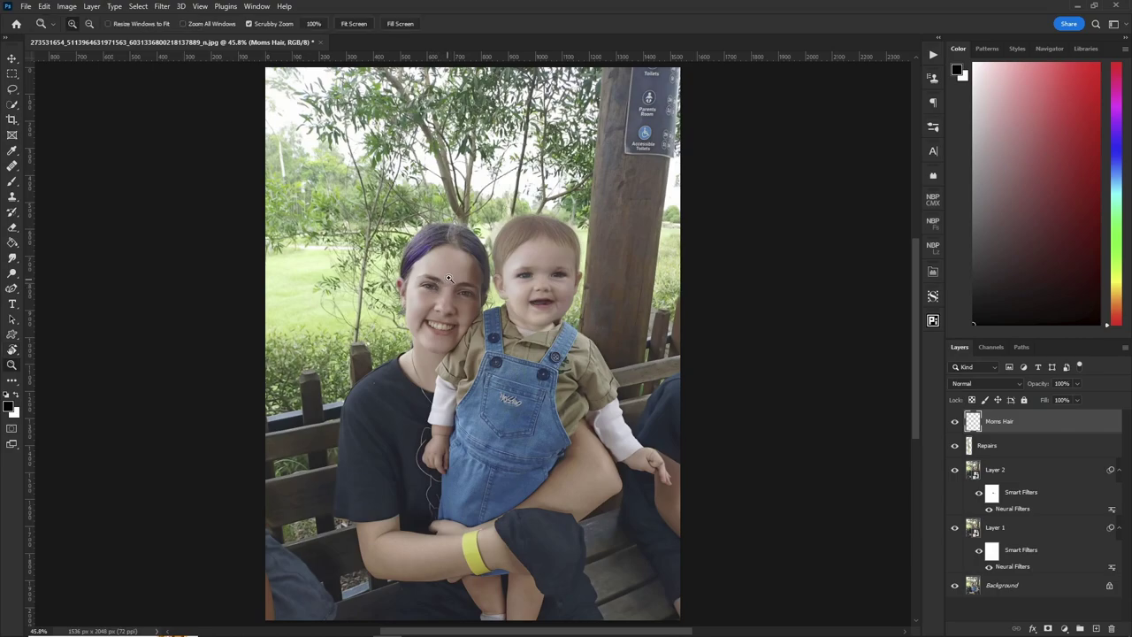
# Step: Sample the woman's purple hair and clone a patch of it beside her head with the Clone Stamp at 100% flow
pyautogui.click(450, 269)
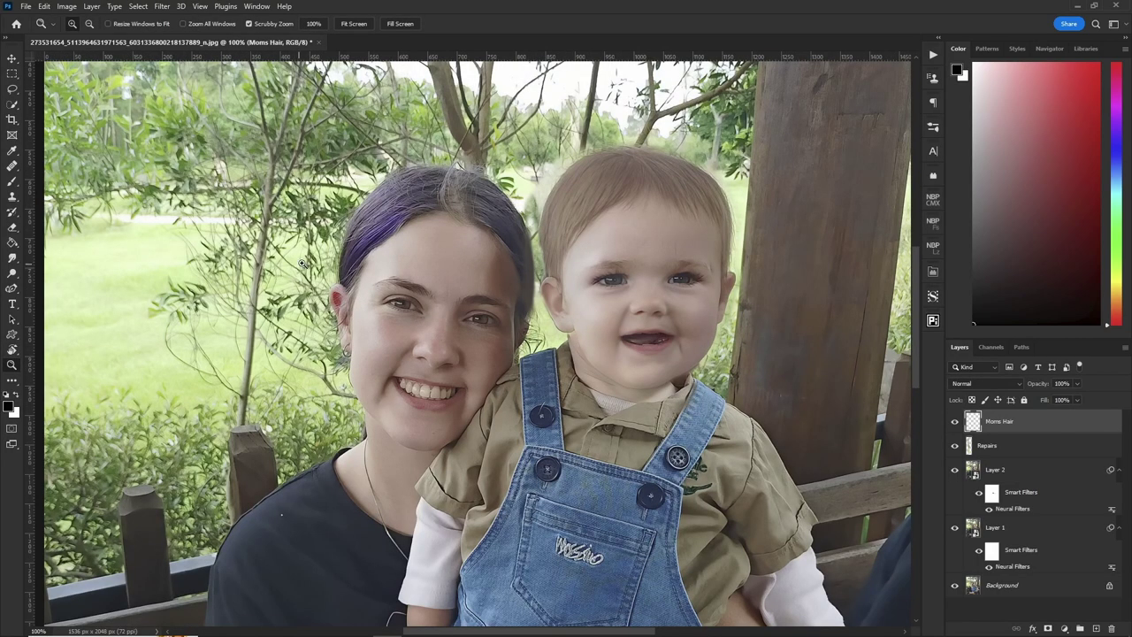
pyautogui.press('s')
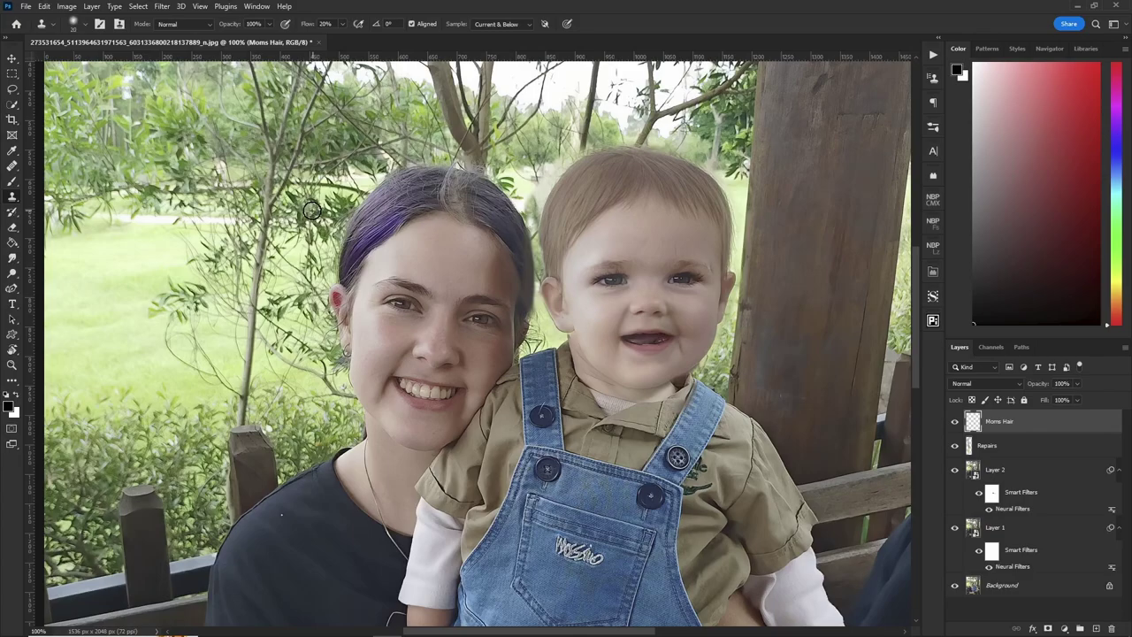
pyautogui.moveTo(316, 29); pyautogui.dragTo(400, 28)
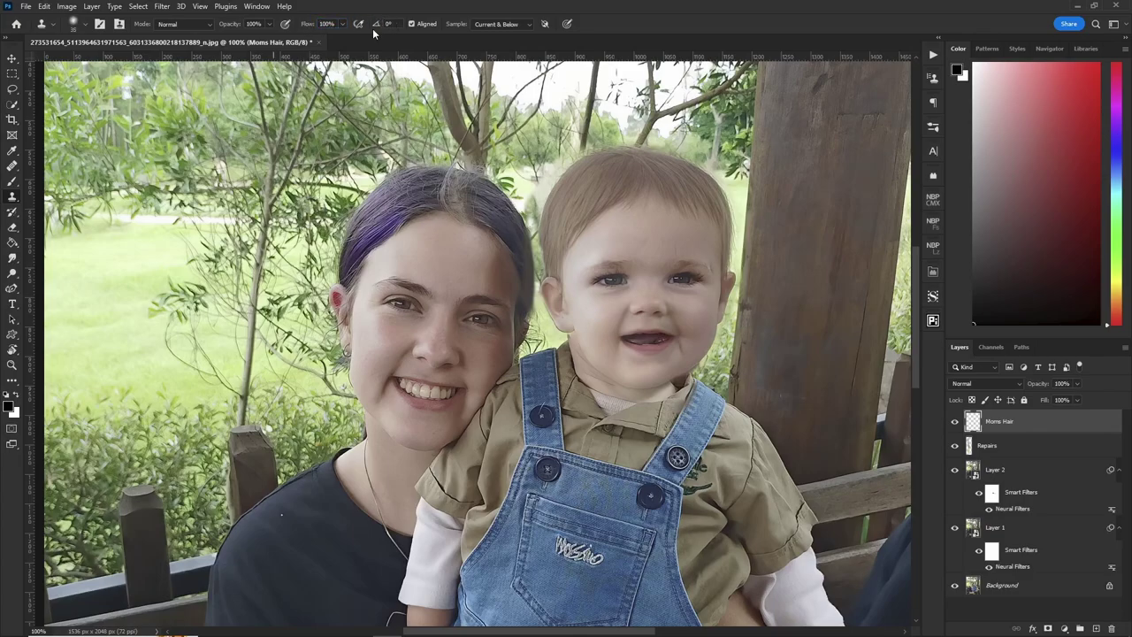
pyautogui.keyDown('alt'); pyautogui.click(440, 194); pyautogui.keyUp('alt')
pyautogui.moveTo(305, 208)
pyautogui.mouseDown()
pyautogui.moveTo(214, 281)
pyautogui.moveTo(271, 214)
pyautogui.moveTo(255, 220)
pyautogui.moveTo(222, 250)
pyautogui.moveTo(307, 203)
pyautogui.moveTo(293, 195)
pyautogui.moveTo(228, 228)
pyautogui.mouseUp()
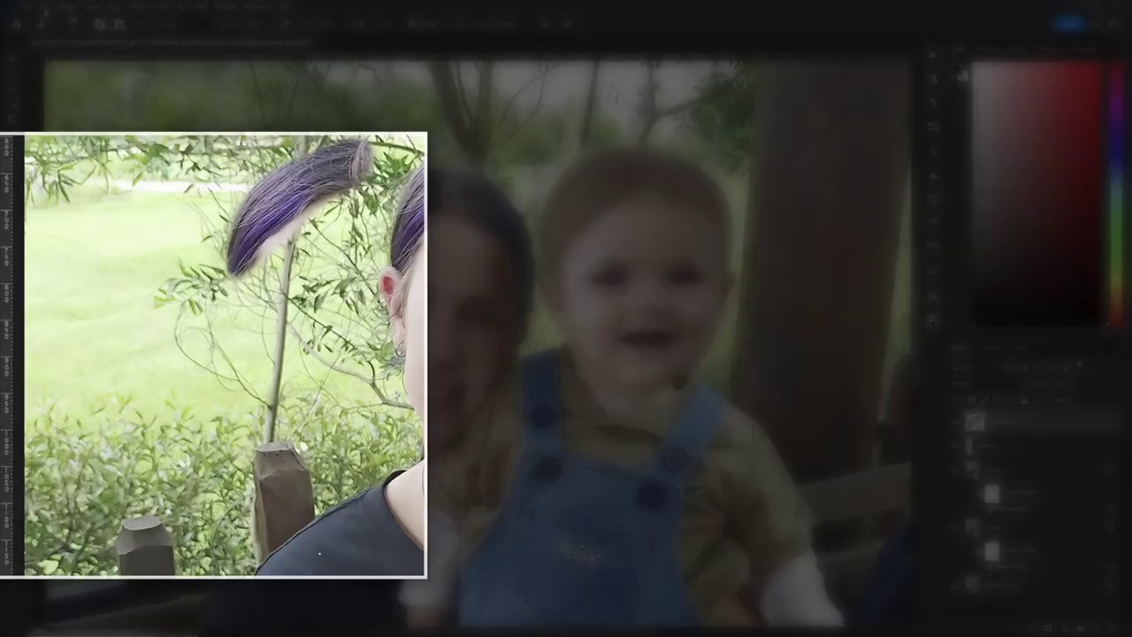
# Step: Flip the cloned hair patch horizontally and move it over the damaged hair on the side of her head nearest the baby
pyautogui.click(44, 8)
pyautogui.moveTo(167, 285)
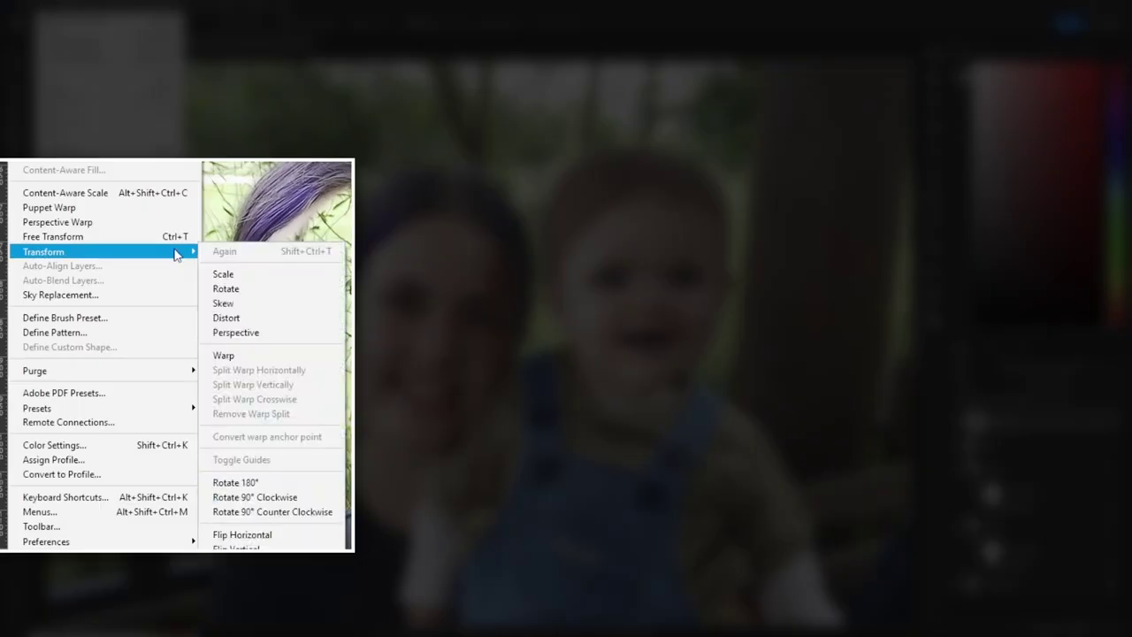
pyautogui.click(302, 535)
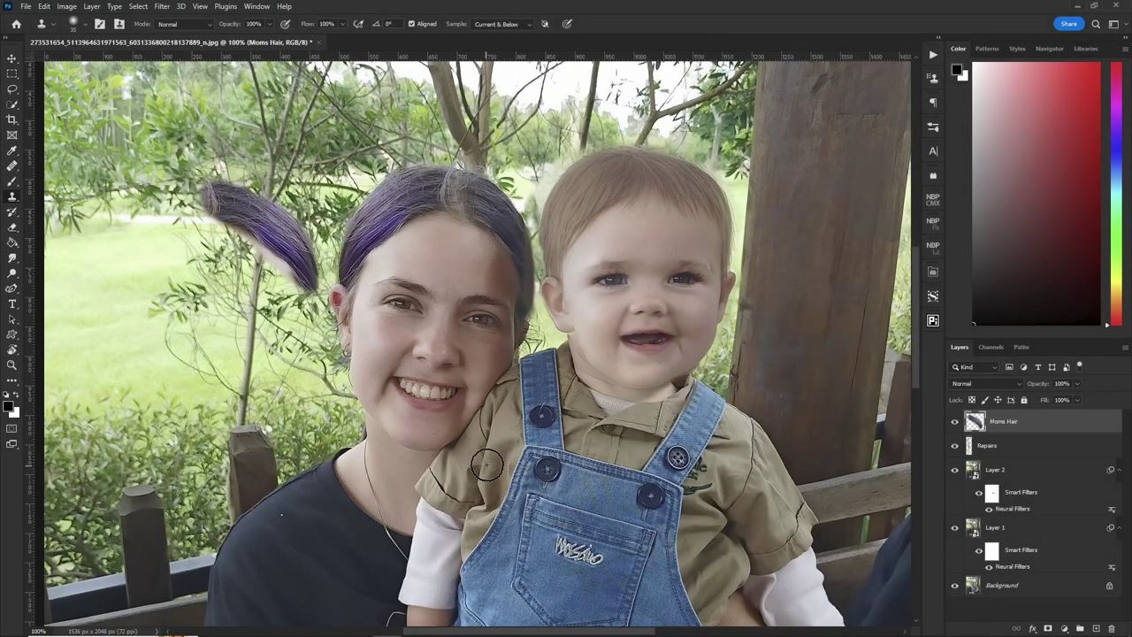
pyautogui.press('v')
pyautogui.moveTo(293, 230); pyautogui.dragTo(521, 264)
# Step: Rotate the hair patch about 25.5° and fit it along the curve of the woman's head beside the baby
pyautogui.press('ctrl')
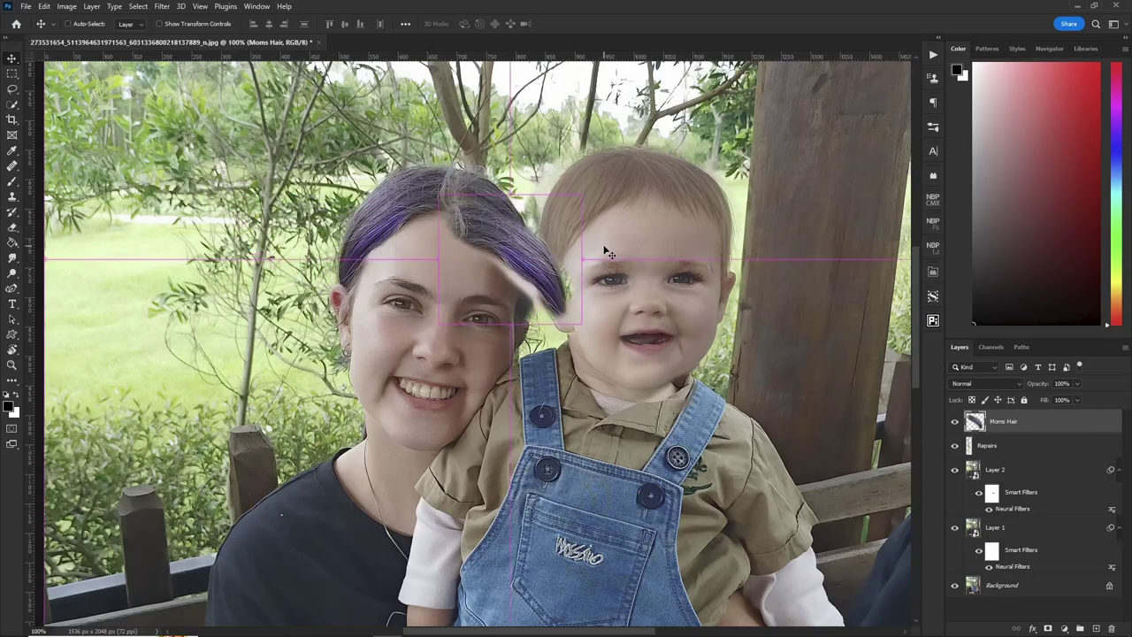
pyautogui.hotkey('ctrl', 't')
pyautogui.moveTo(575, 364); pyautogui.dragTo(530, 315)
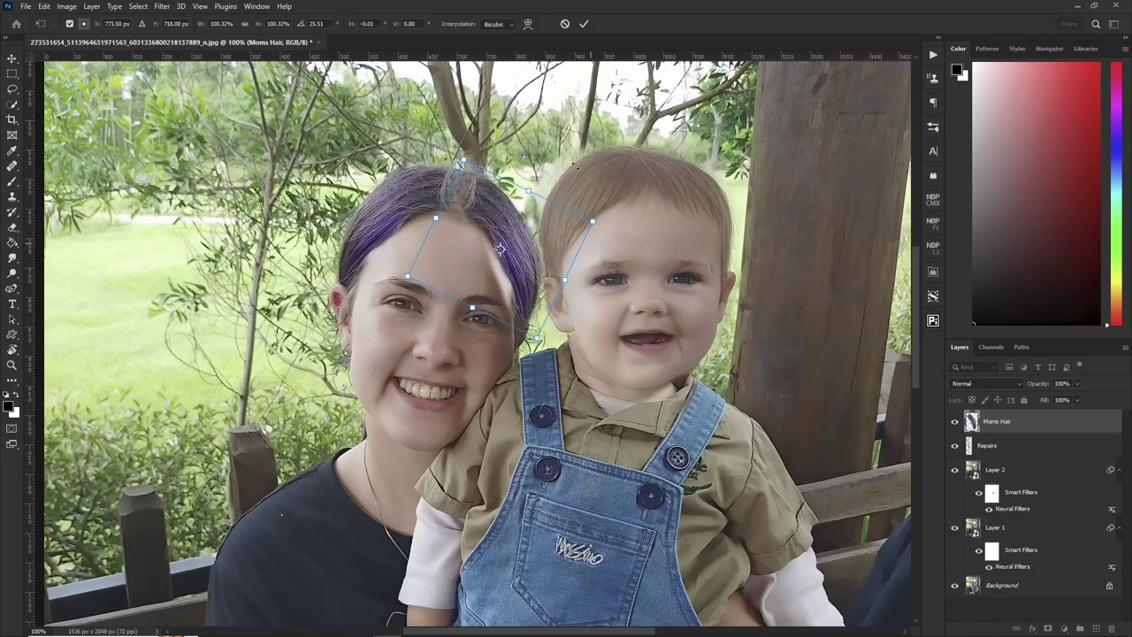
pyautogui.click(584, 24)
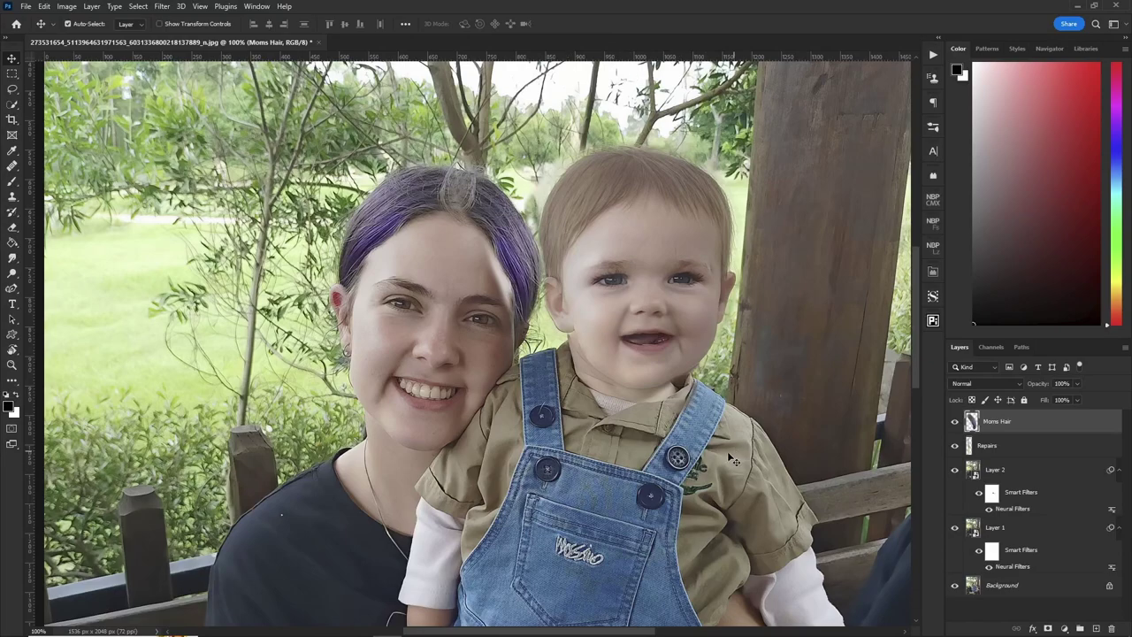
# Step: Add a black mask to the Moms Hair layer and reveal the patch over her damaged hair with a white brush at 20% flow
pyautogui.keyDown('alt'); pyautogui.click(1047, 629); pyautogui.keyUp('alt')
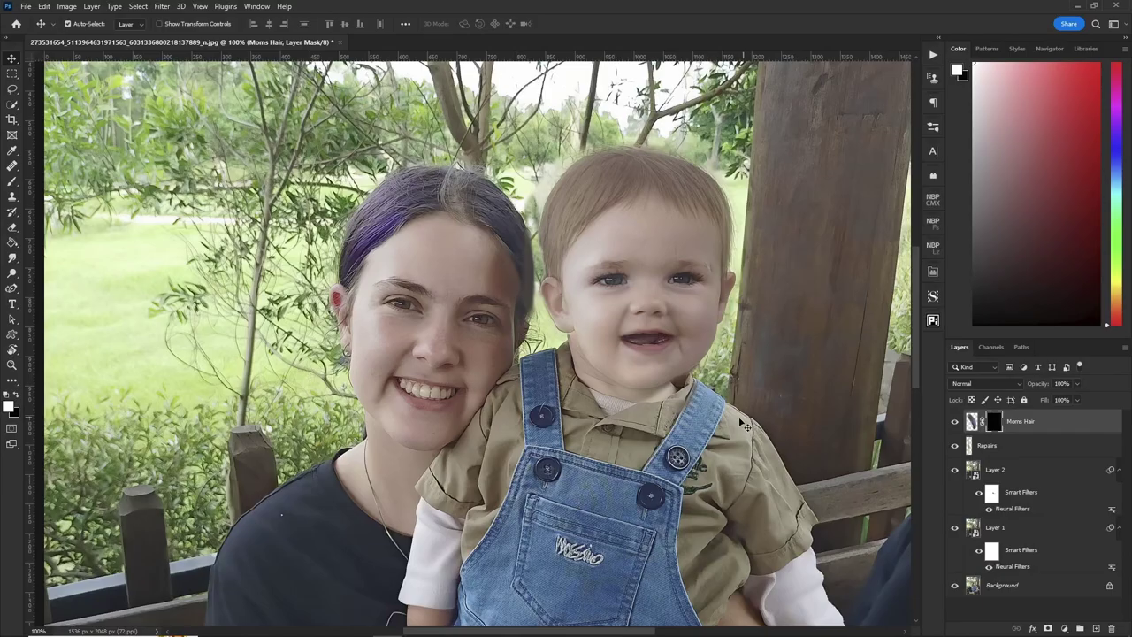
pyautogui.press('r')
pyautogui.moveTo(552, 421); pyautogui.dragTo(550, 265)
pyautogui.press('z')
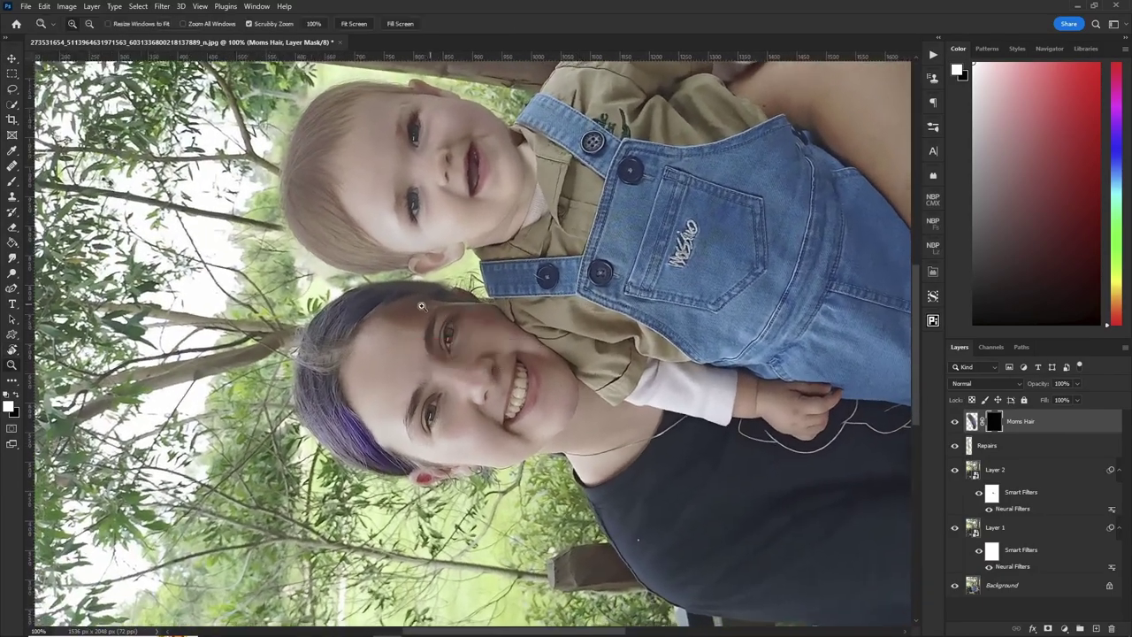
pyautogui.click(414, 308)
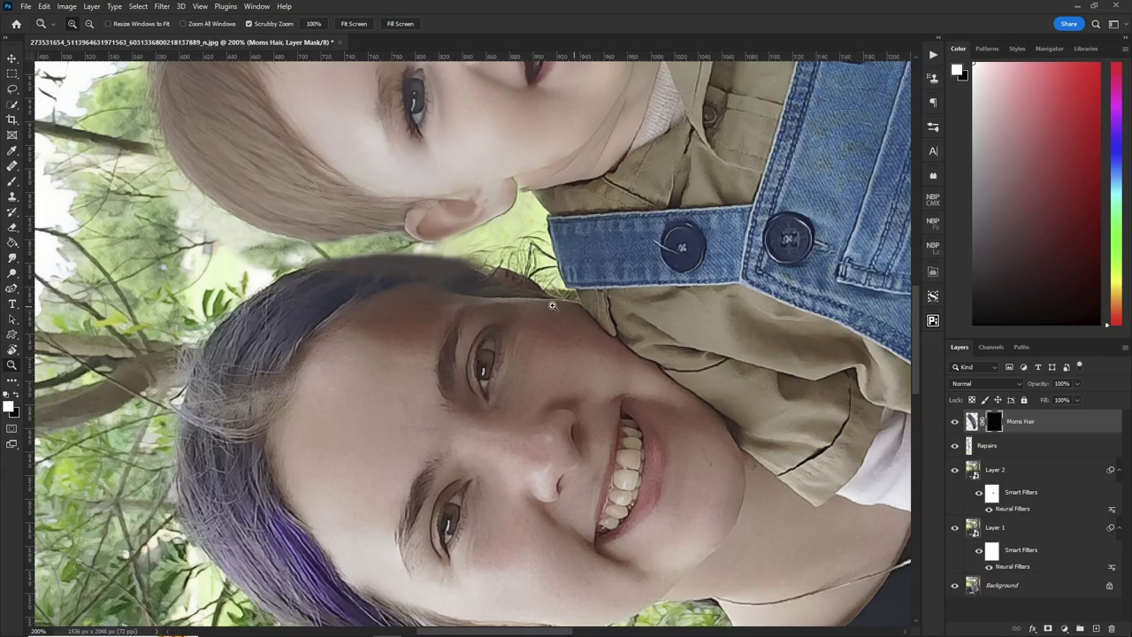
pyautogui.press('b')
pyautogui.click(337, 24)
pyautogui.write('20')
pyautogui.press('Return')
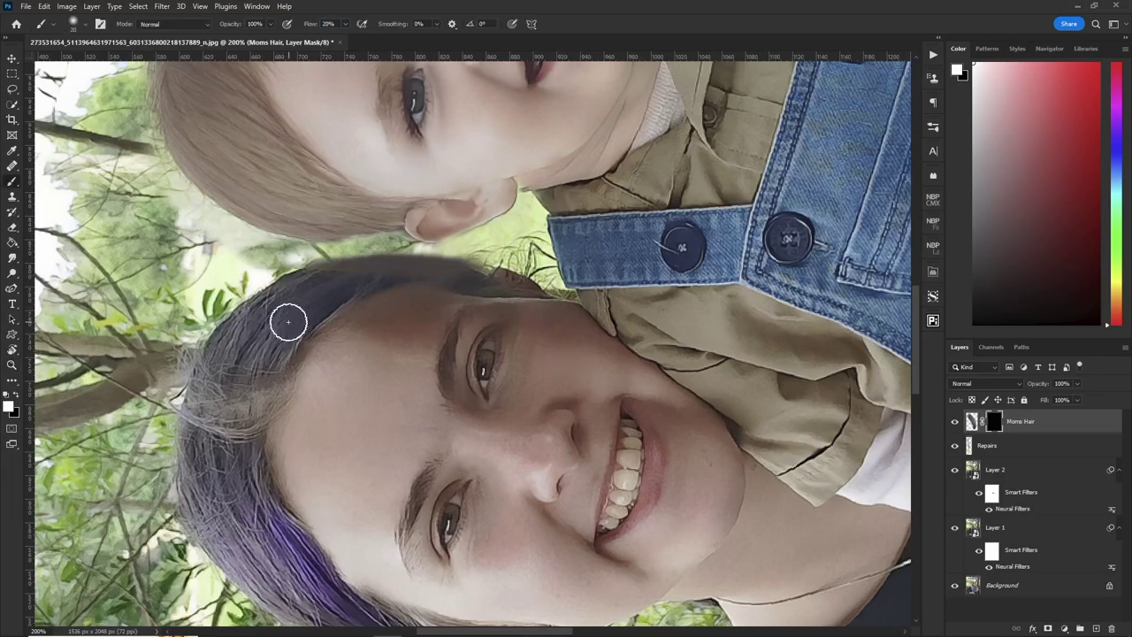
pyautogui.moveTo(275, 335)
pyautogui.mouseDown()
pyautogui.moveTo(345, 293)
pyautogui.moveTo(298, 306)
pyautogui.moveTo(294, 293)
pyautogui.moveTo(310, 283)
pyautogui.moveTo(288, 286)
pyautogui.moveTo(295, 282)
pyautogui.moveTo(353, 269)
pyautogui.moveTo(456, 278)
pyautogui.moveTo(350, 268)
pyautogui.moveTo(438, 267)
pyautogui.moveTo(331, 283)
pyautogui.moveTo(277, 330)
pyautogui.moveTo(276, 305)
pyautogui.moveTo(252, 332)
pyautogui.mouseUp()
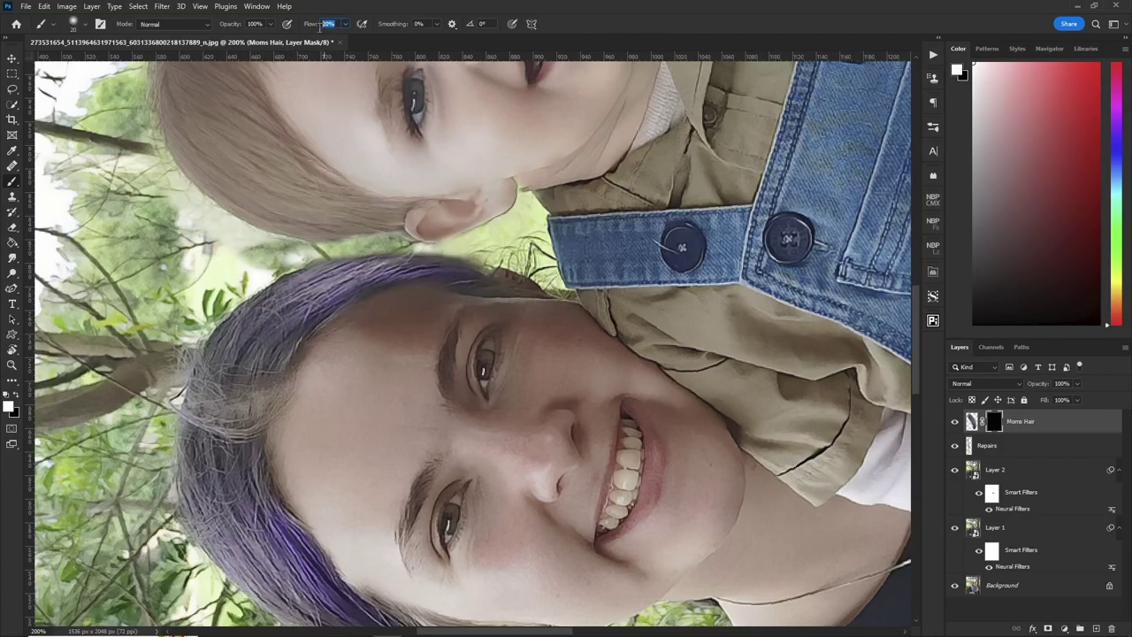
# Step: Lower the brush flow to 5% and blend the edges of the purple hair patch on the mask
pyautogui.write('5')
pyautogui.press('Return')
pyautogui.moveTo(305, 329)
pyautogui.mouseDown()
pyautogui.moveTo(259, 351)
pyautogui.moveTo(264, 315)
pyautogui.moveTo(233, 338)
pyautogui.mouseUp()
pyautogui.moveTo(401, 261); pyautogui.dragTo(434, 263)
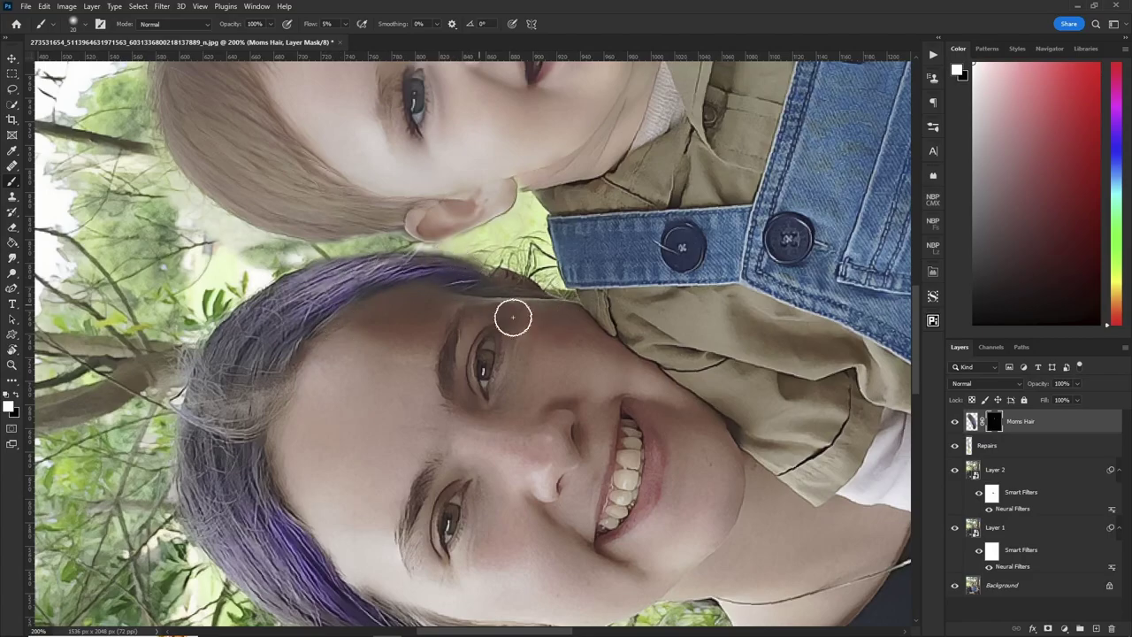
# Step: Group the Moms Hair, Repairs and Layer 2 layers into a group named Repairs
pyautogui.press('r')
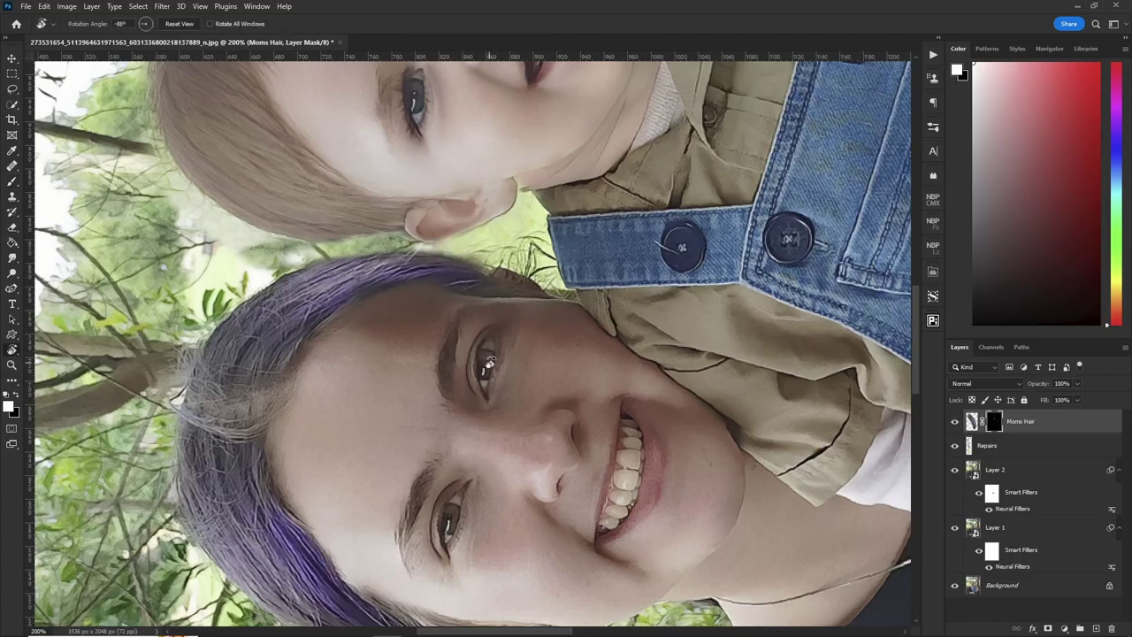
pyautogui.press('Escape')
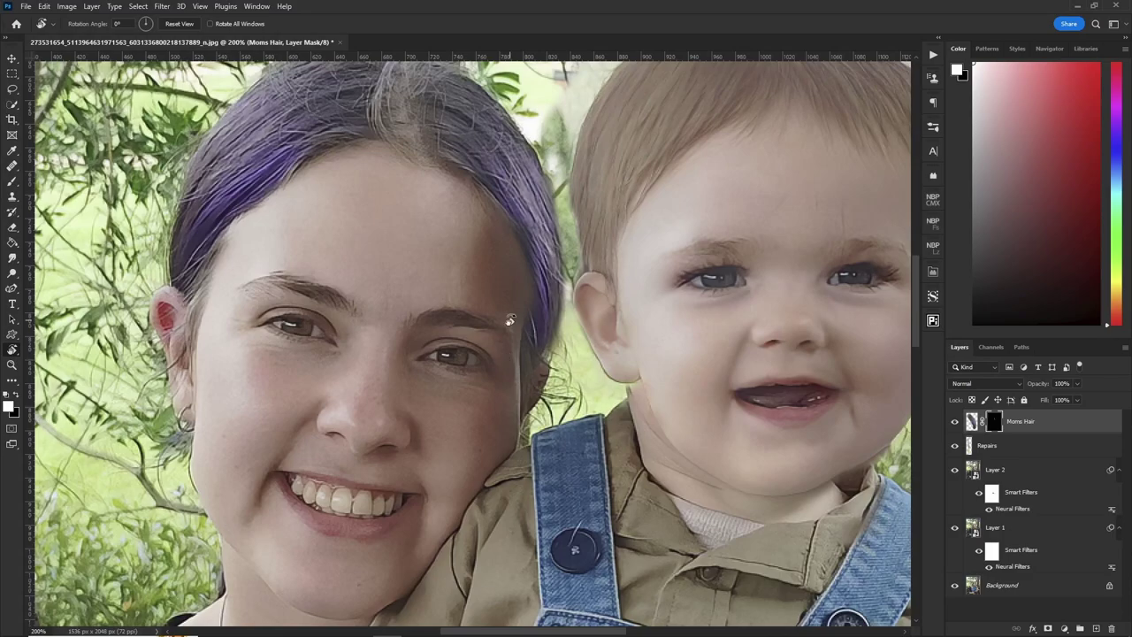
pyautogui.hotkey('ctrl', '0')
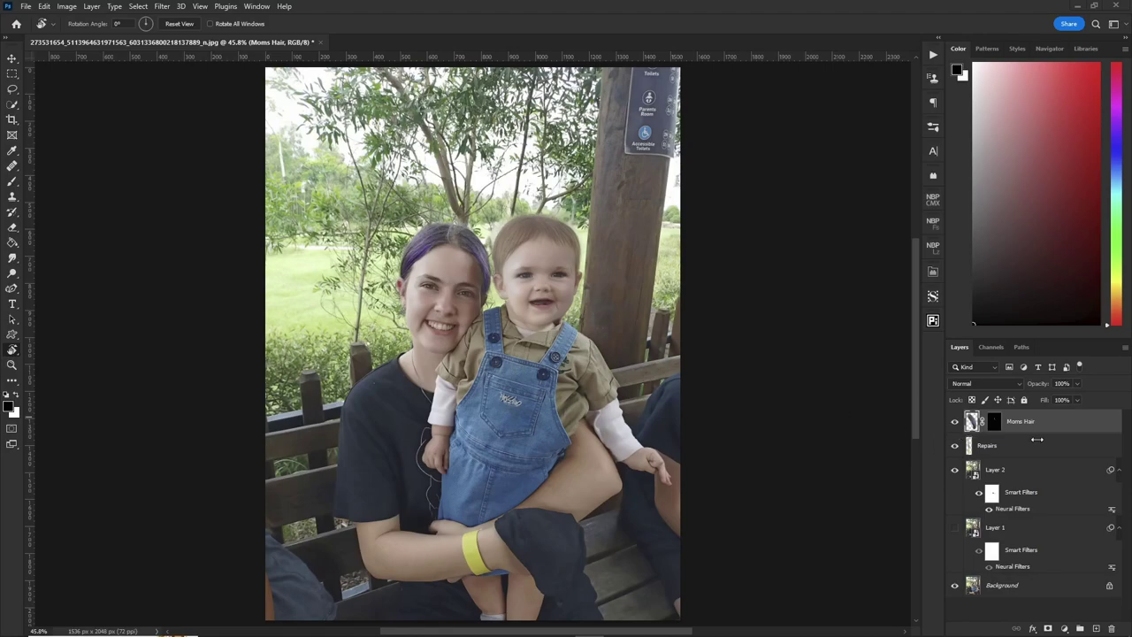
pyautogui.click(987, 446)
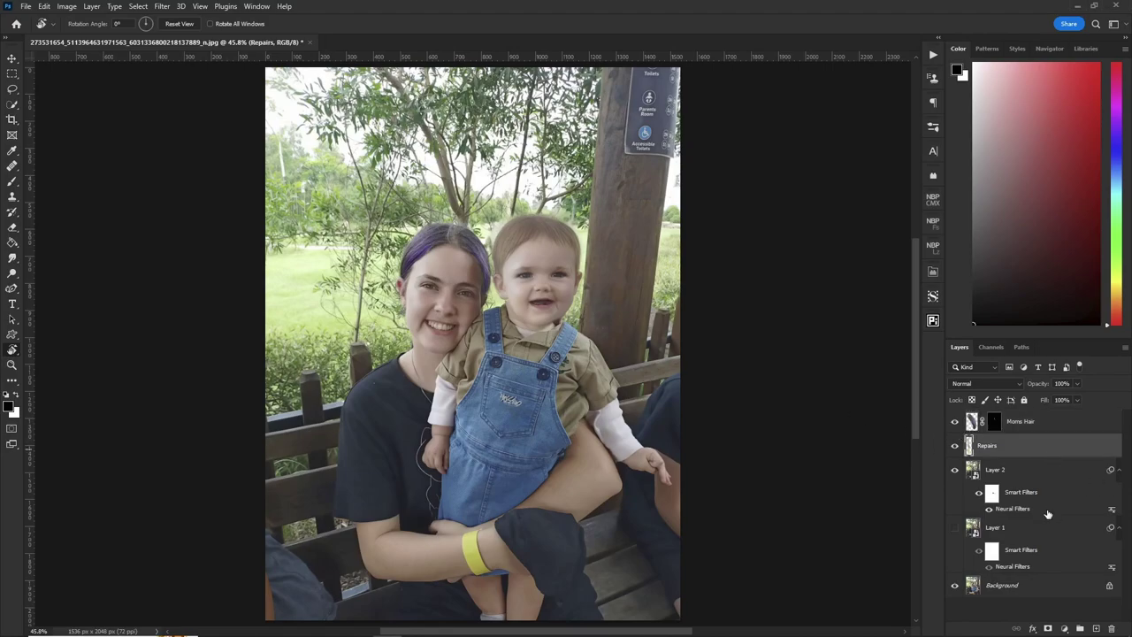
pyautogui.click(1044, 420)
pyautogui.keyDown('shift'); pyautogui.click(1048, 468); pyautogui.keyUp('shift')
pyautogui.hotkey('alt', 'l')
pyautogui.write('n')
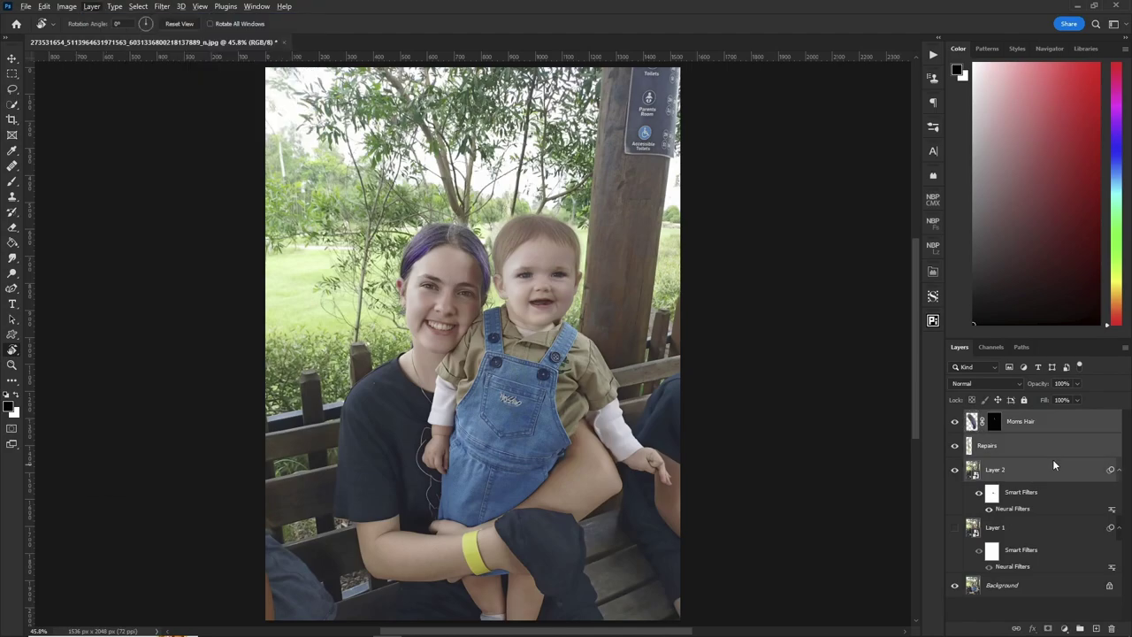
pyautogui.write('gRepairs')
pyautogui.press('Return')
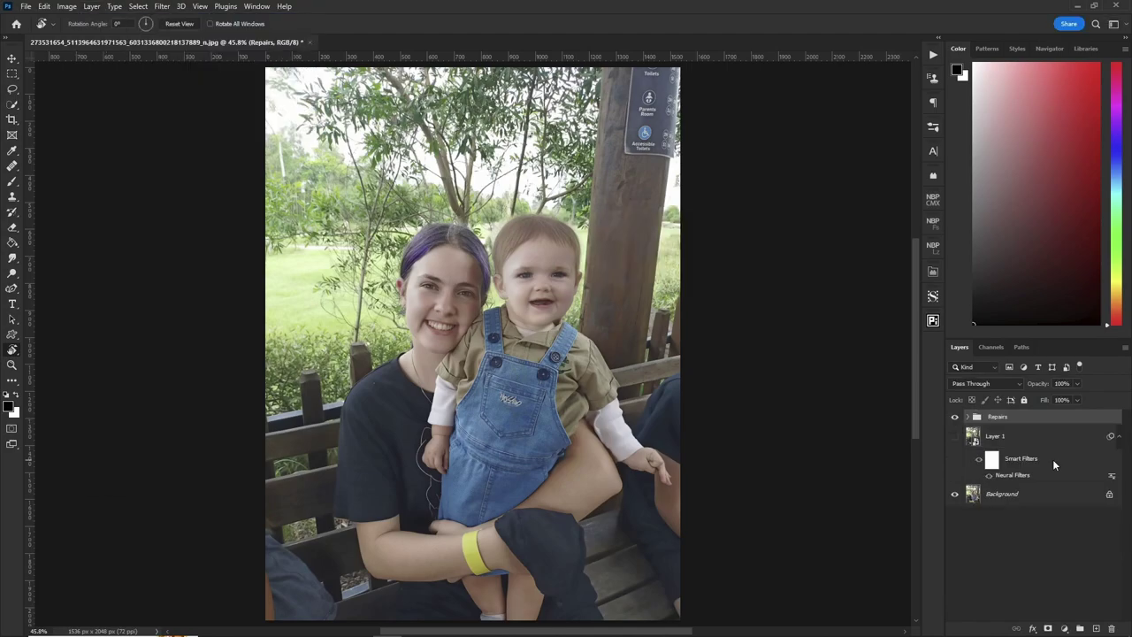
# Step: Stamp all visible layers into a new top layer and, with the Repairs group hidden, toggle it to compare with the original Background
pyautogui.hotkey('ctrl', 'shift', 'alt', 'e')
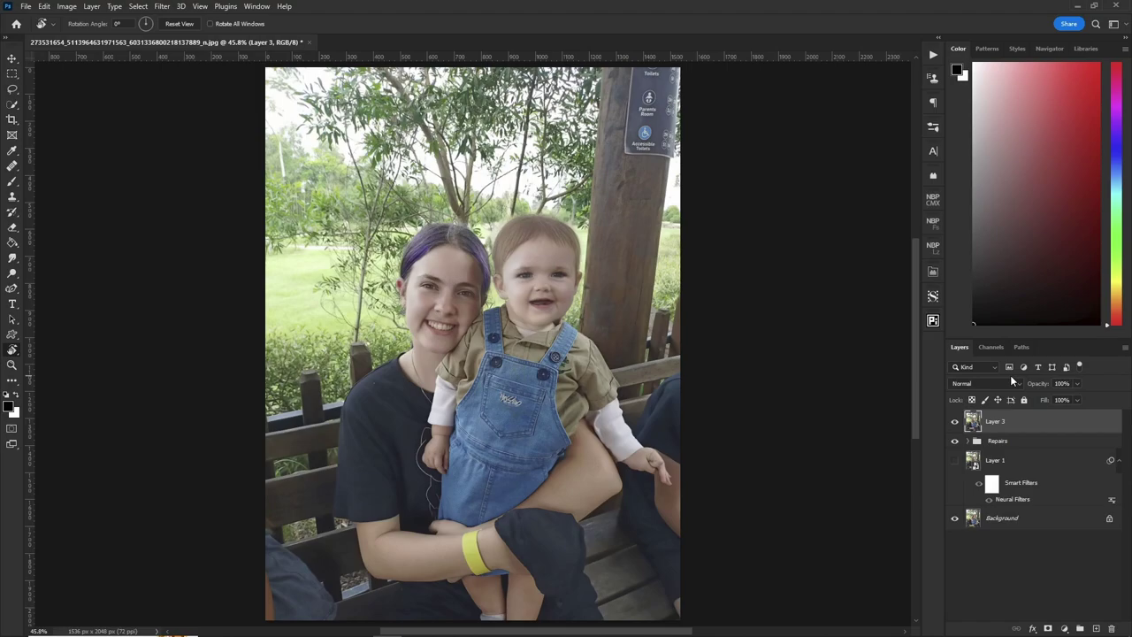
pyautogui.click(955, 423)
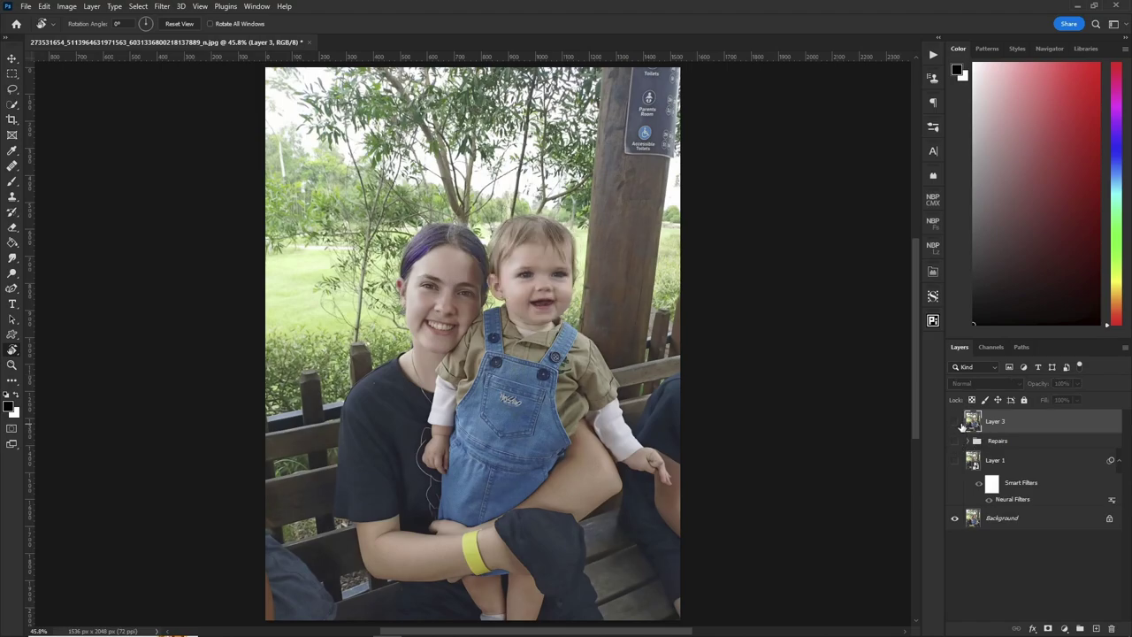
pyautogui.click(955, 423)
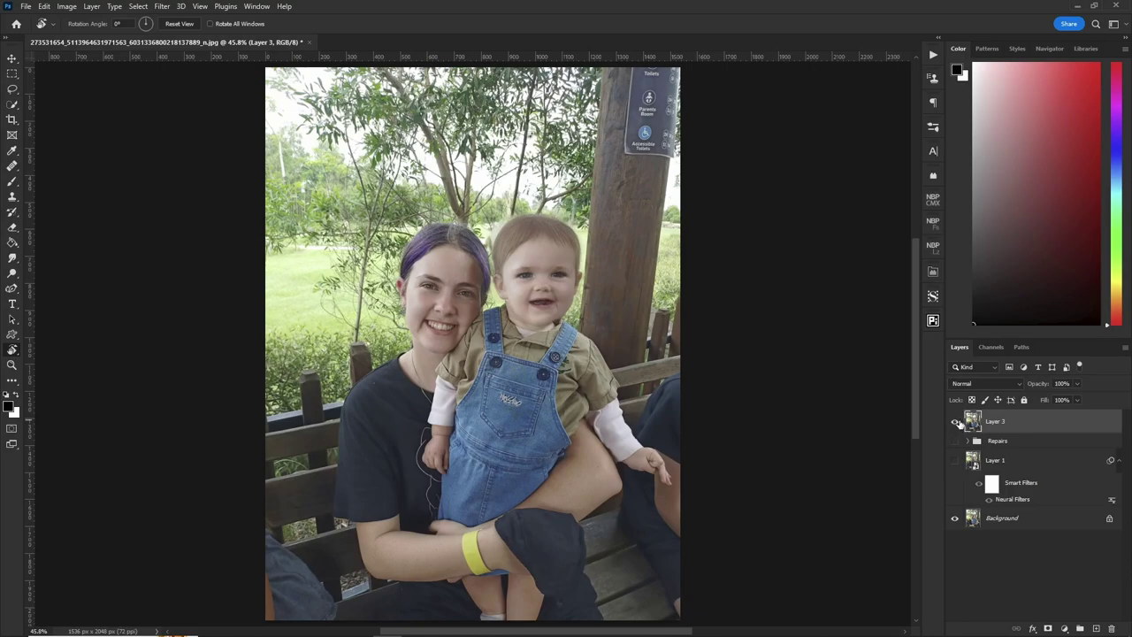
pyautogui.click(955, 422)
pyautogui.click(955, 423)
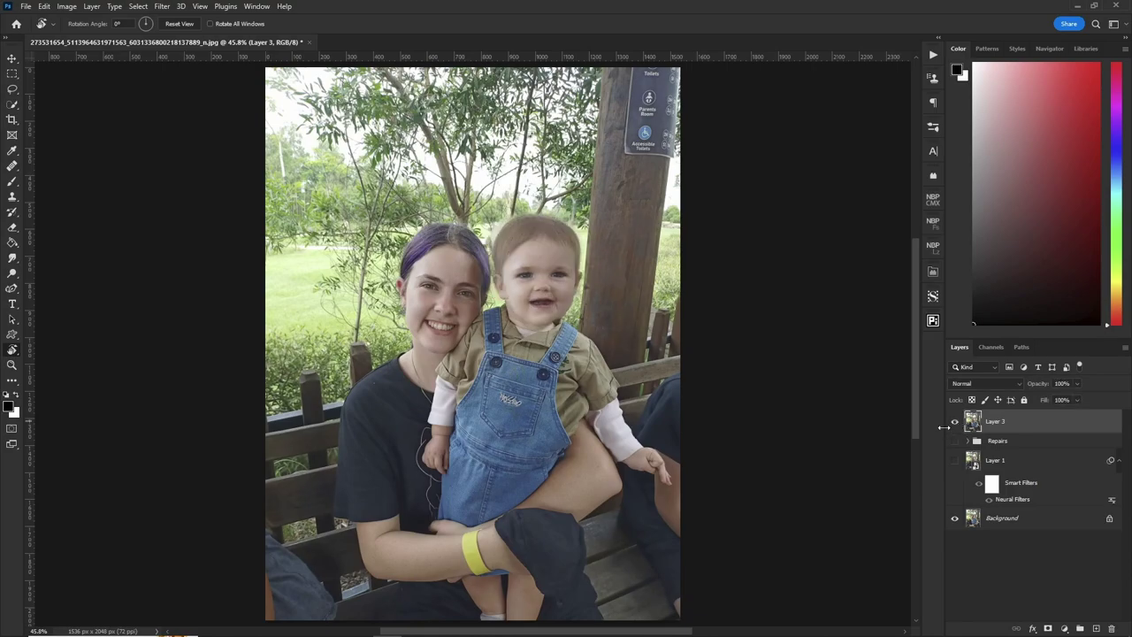